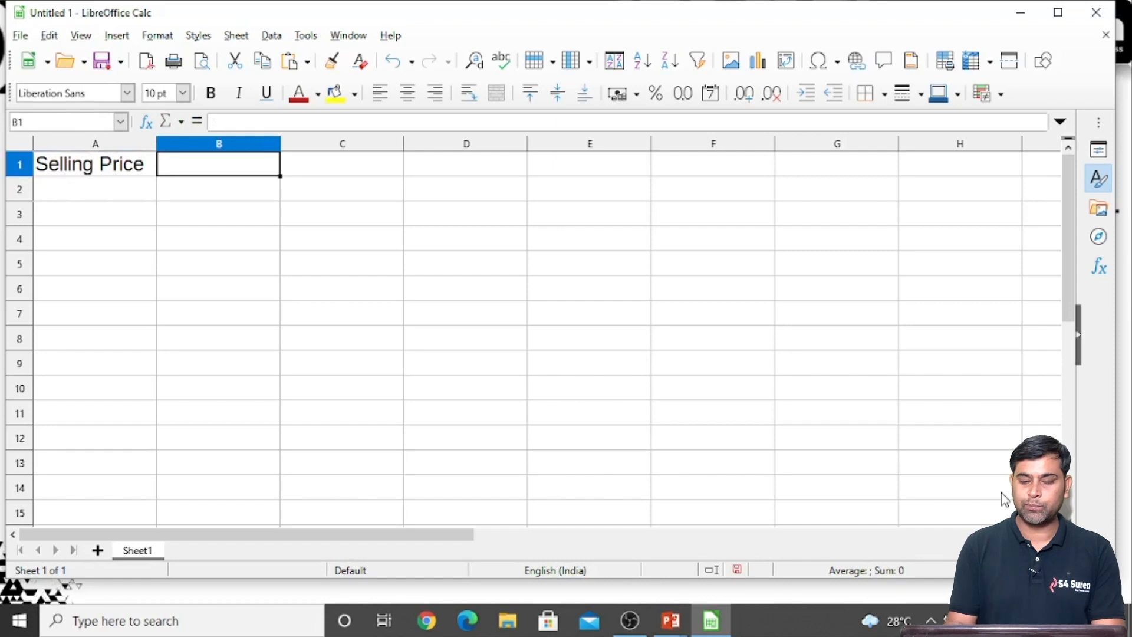
Enter 7200 as the selling price in B1, and add a "Cost Price" row below with 6000 in B2
{"action": "type", "text": "7200"}
{"action": "key", "text": "Return"}
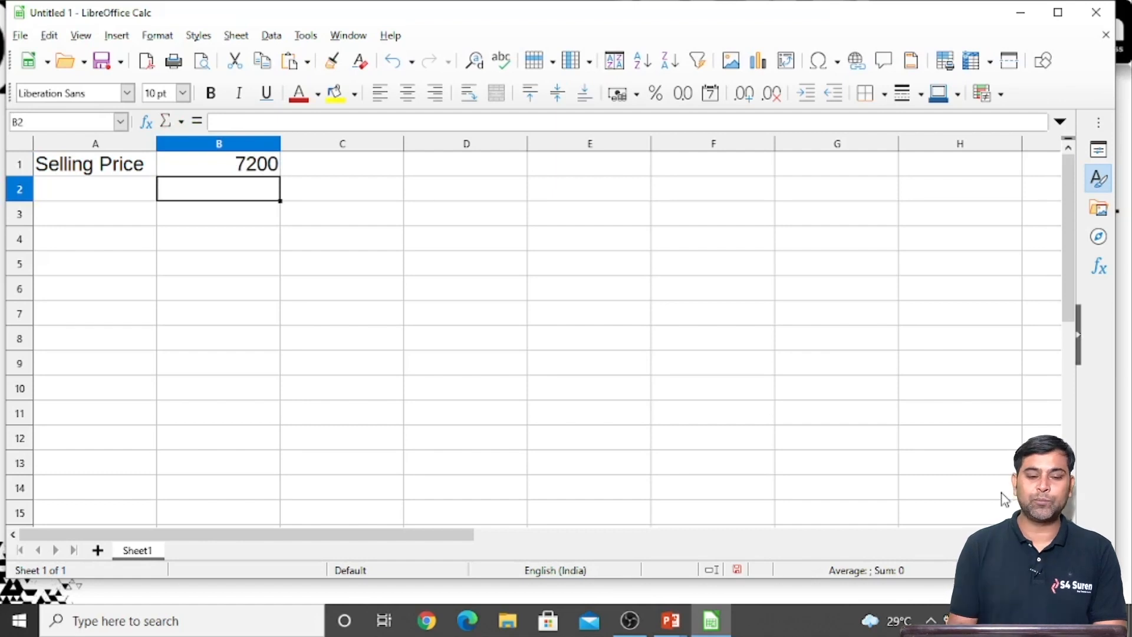
{"action": "key", "text": "Left"}
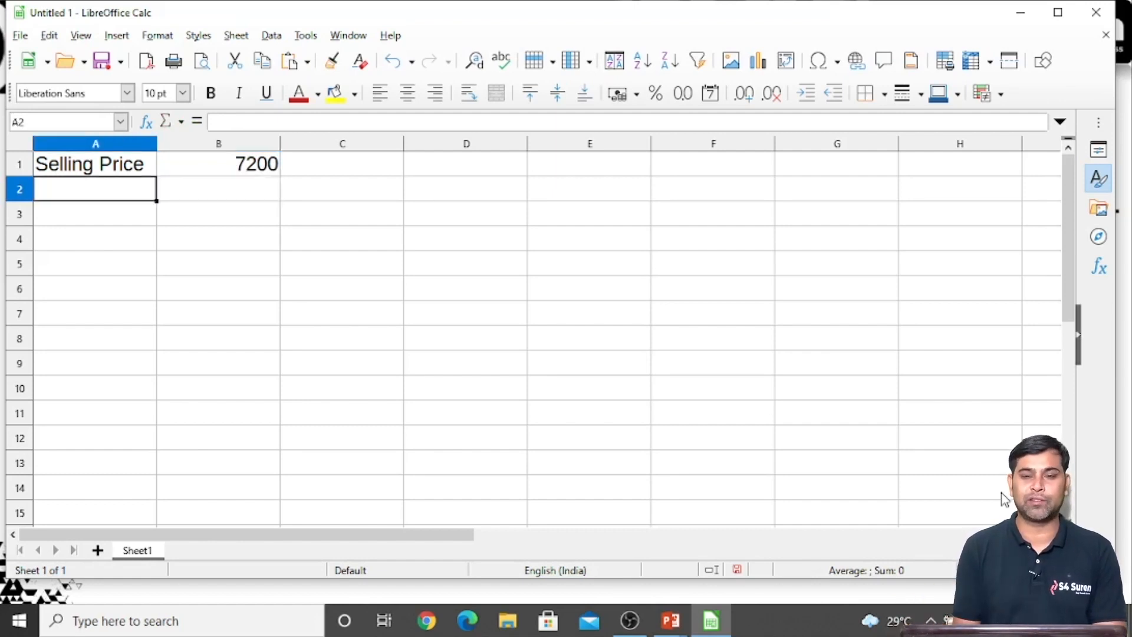
{"action": "type", "text": "Cost PRice"}
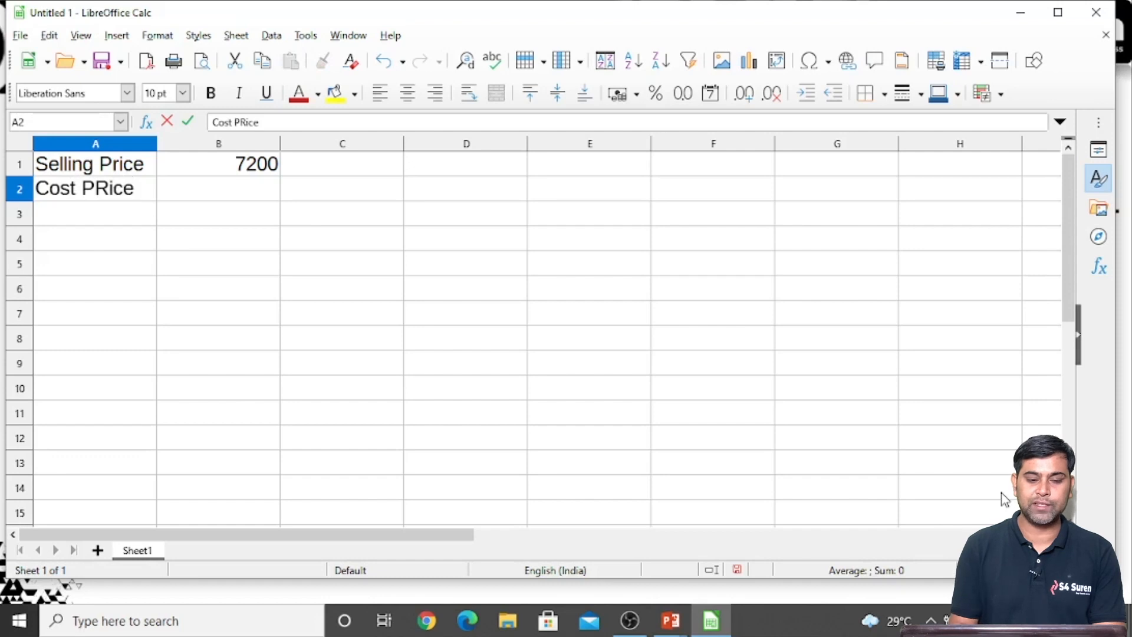
{"action": "key", "text": "BackSpace"}
{"action": "key", "text": "BackSpace"}
{"action": "key", "text": "BackSpace"}
{"action": "key", "text": "BackSpace"}
{"action": "type", "text": "rice"}
{"action": "key", "text": "Tab"}
{"action": "type", "text": "6000"}
{"action": "key", "text": "Return"}
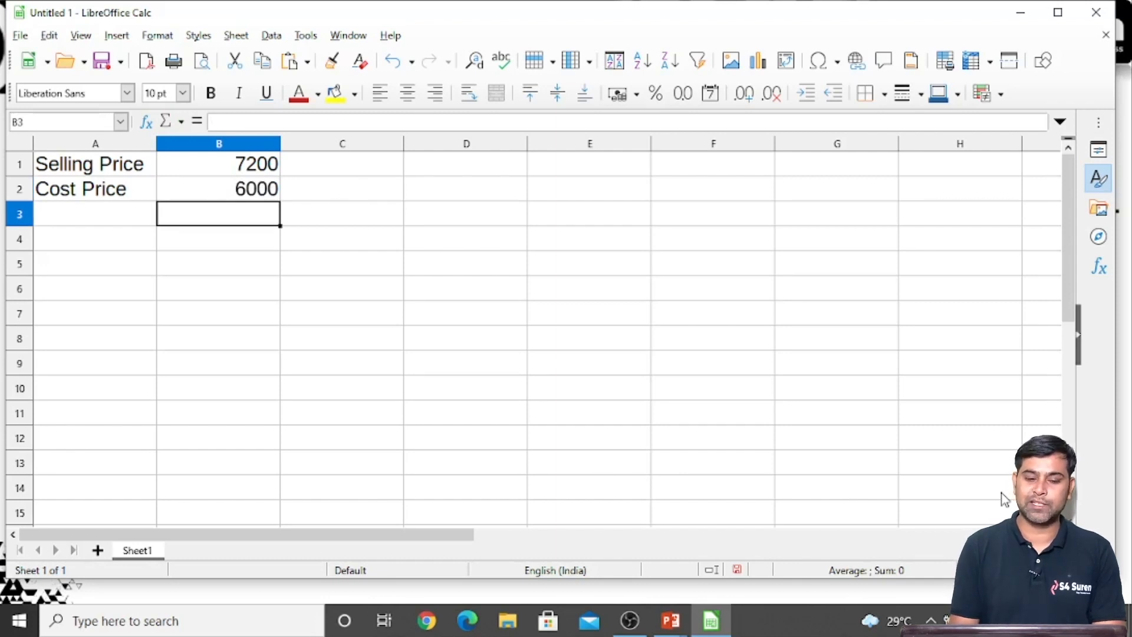
Enter 1200 in cell C2, beside the cost price value
{"action": "key", "text": "Right"}
{"action": "key", "text": "Up"}
{"action": "key", "text": "Left"}
{"action": "key", "text": "Right"}
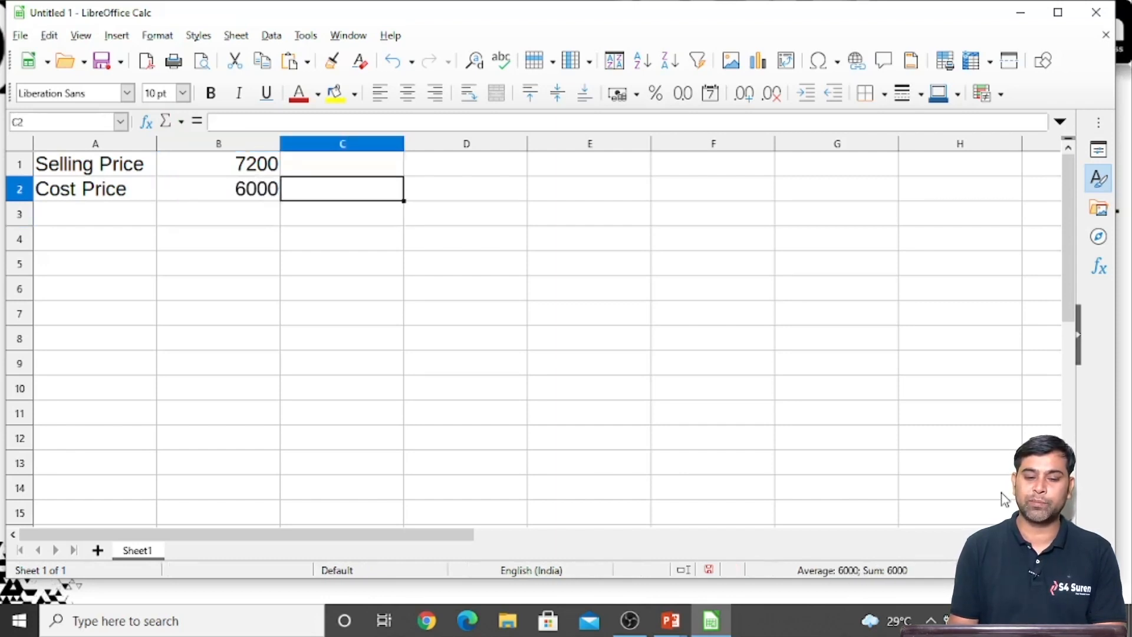
{"action": "key", "text": "Left"}
{"action": "key", "text": "Up"}
{"action": "key", "text": "Right"}
{"action": "key", "text": "Down"}
{"action": "type", "text": "1200"}
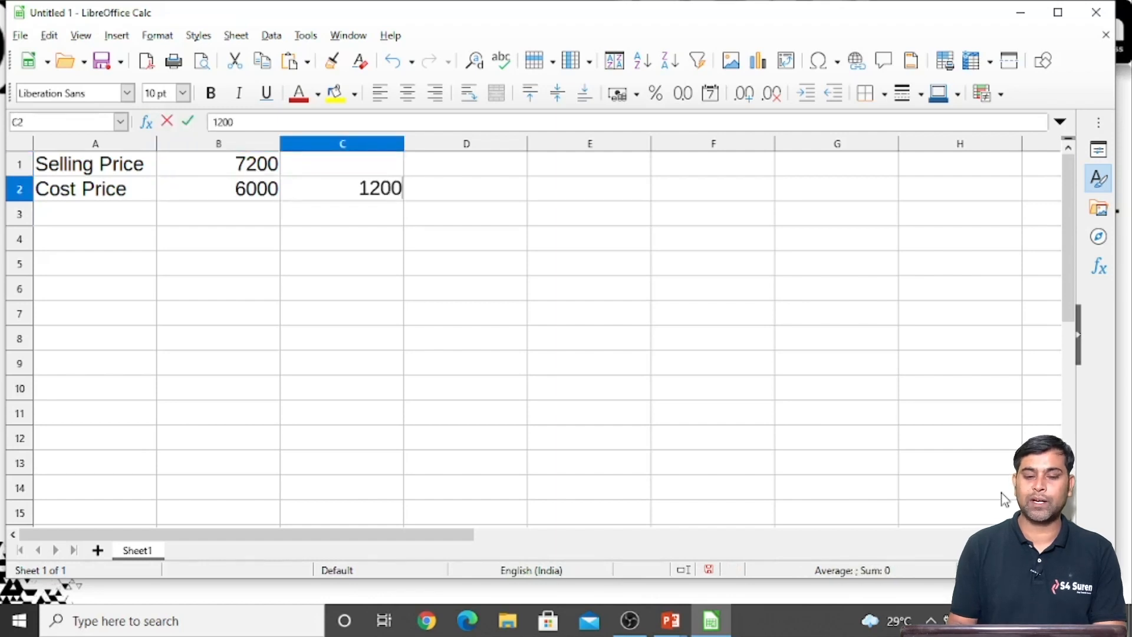
{"action": "key", "text": "Return"}
Label cell A3 "Profit", below the Cost Price label
{"action": "key", "text": "Up"}
{"action": "key", "text": "Left"}
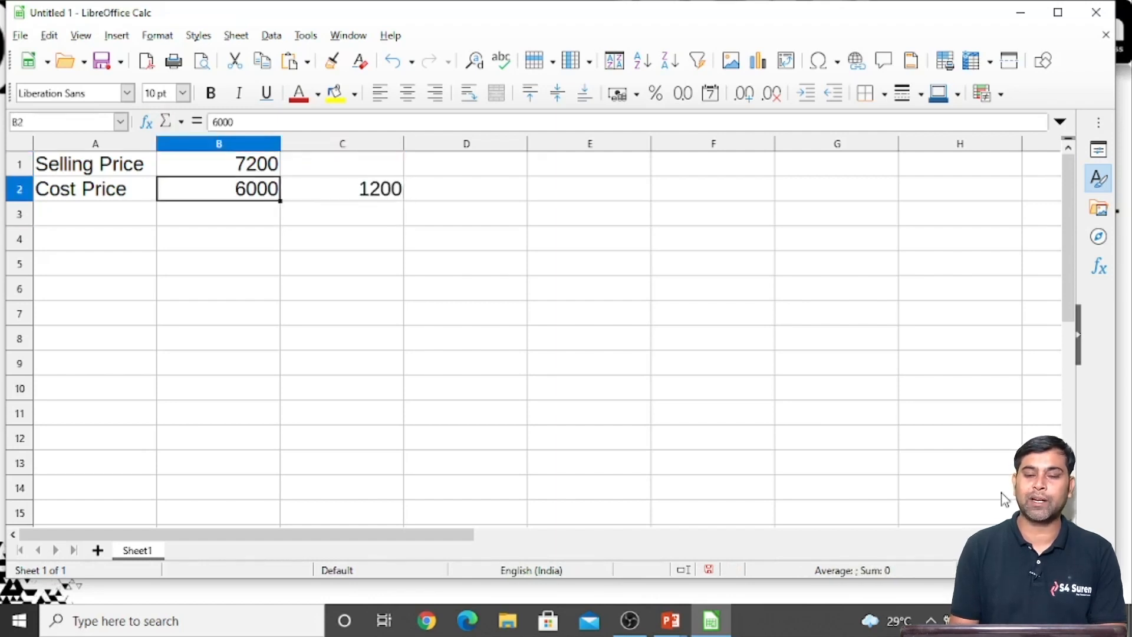
{"action": "key", "text": "Down"}
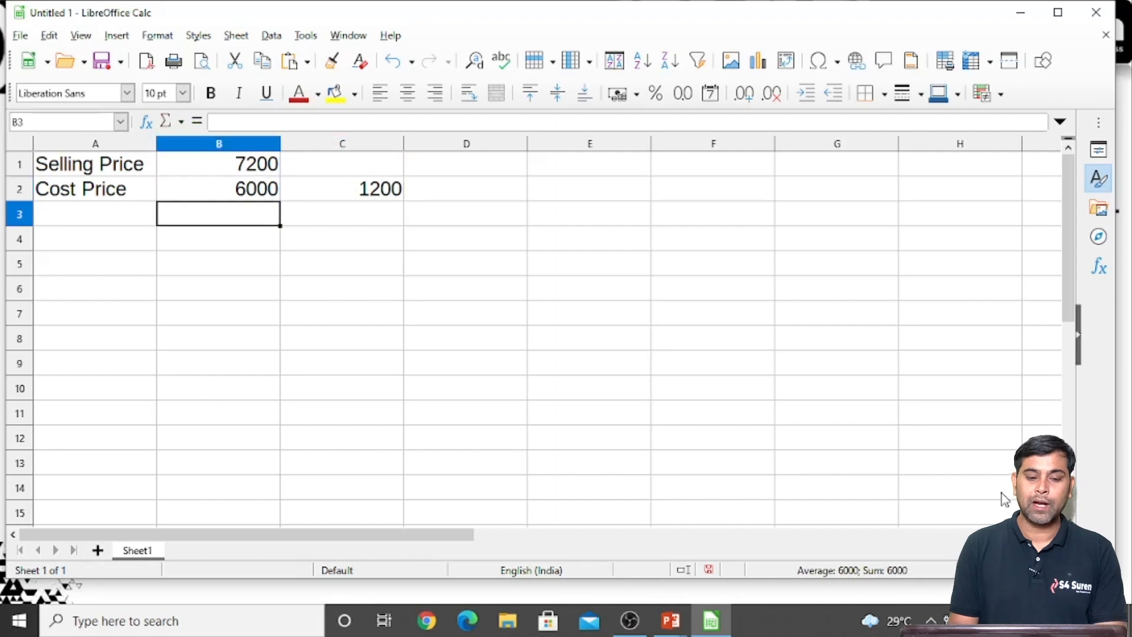
{"action": "key", "text": "Left"}
{"action": "type", "text": "Profit"}
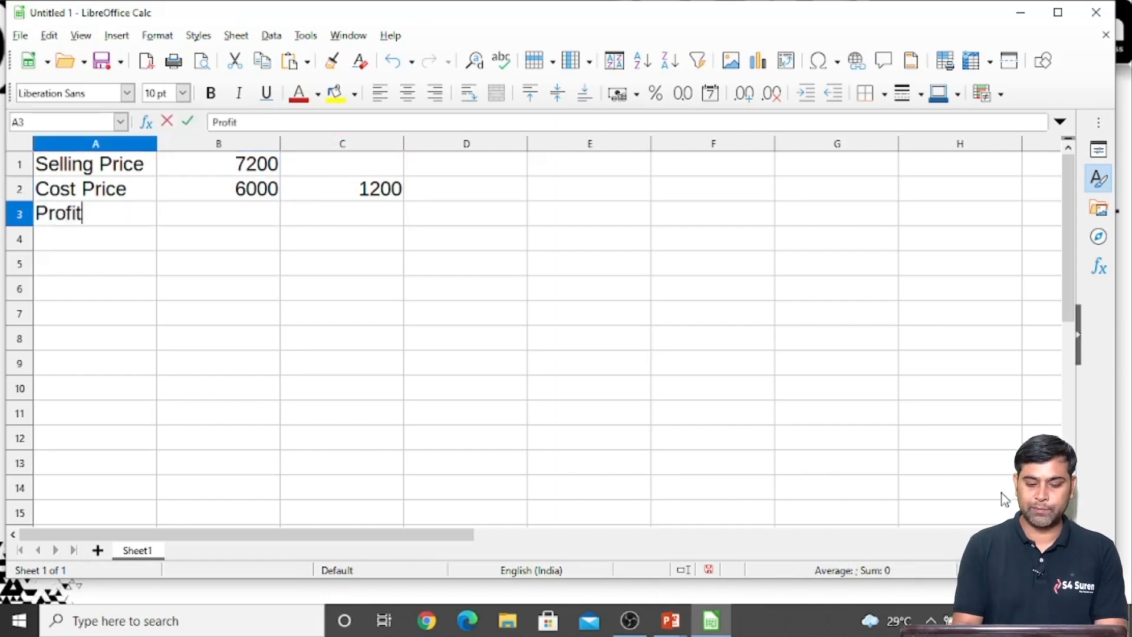
{"action": "key", "text": "Return"}
Calculate the profit in B3 with the formula =B1-B2, subtracting the cost price from the selling price
{"action": "key", "text": "Up"}
{"action": "key", "text": "Right"}
{"action": "type", "text": "="}
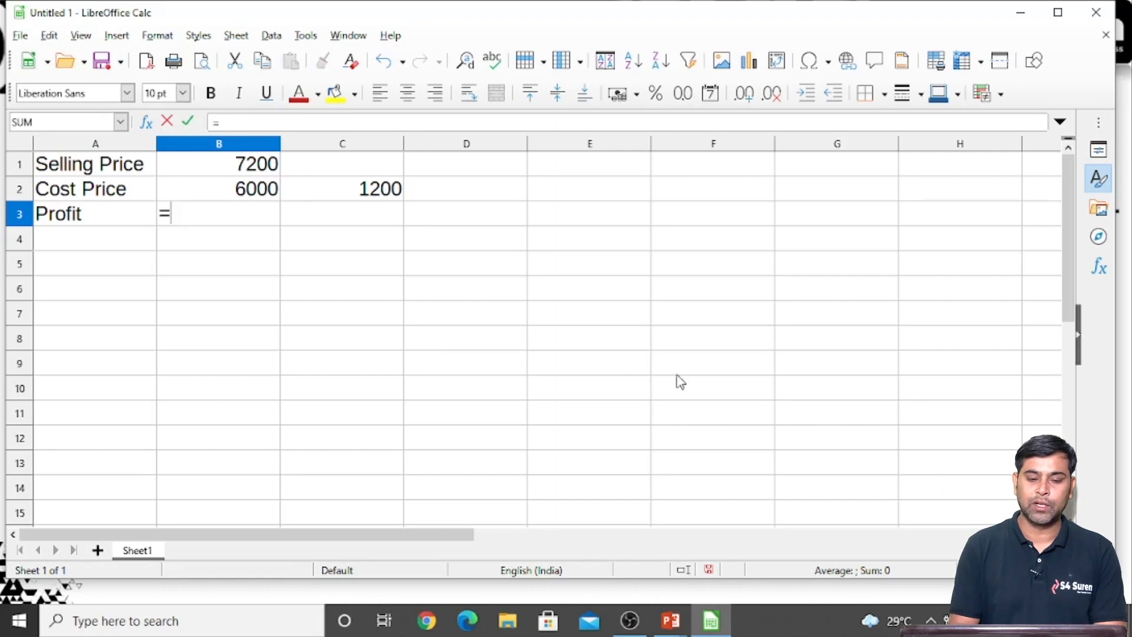
{"action": "left_click", "coordinate": [236, 167]}
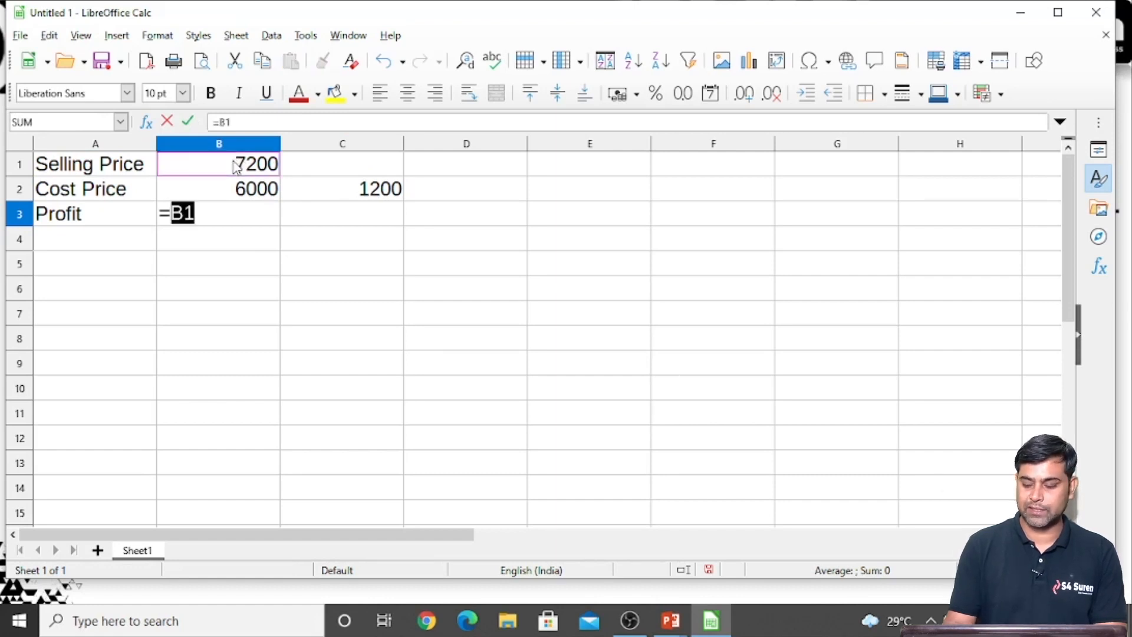
{"action": "type", "text": "-"}
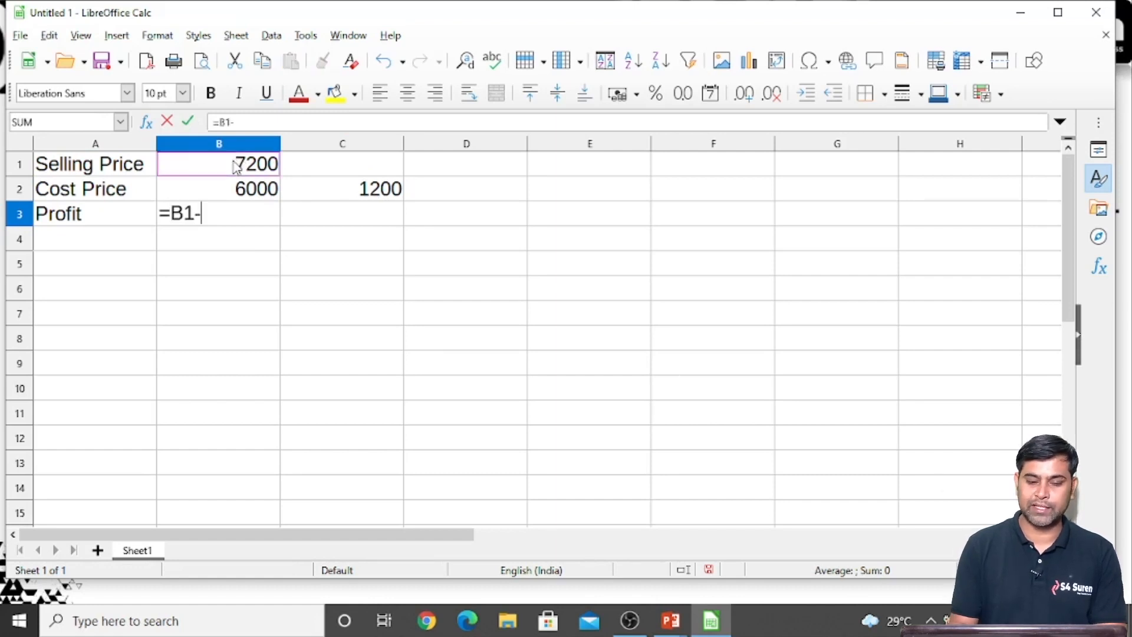
{"action": "left_click", "coordinate": [247, 194]}
{"action": "key", "text": "Return"}
{"action": "key", "text": "Up"}
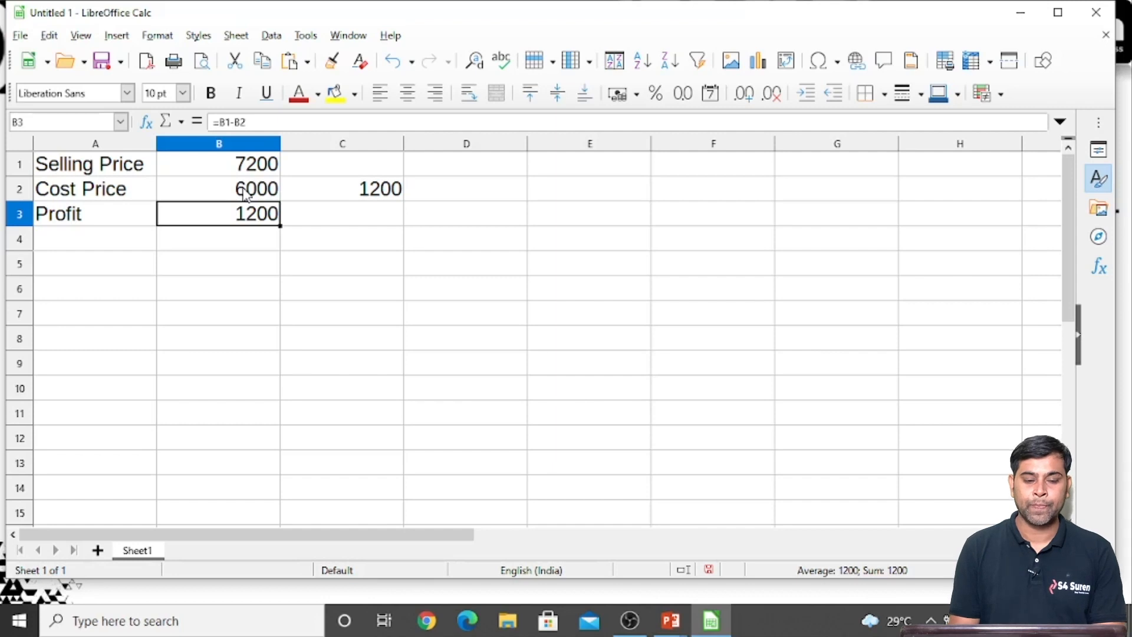
Label cell A4 "Profit(%)", below the Profit label
{"action": "key", "text": "Down"}
{"action": "key", "text": "Left"}
{"action": "type", "text": "Profit(%)"}
{"action": "key", "text": "Return"}
Begin a formula in B4 that divides the profit by the cost price, =B3/B2
{"action": "key", "text": "Up"}
{"action": "key", "text": "Right"}
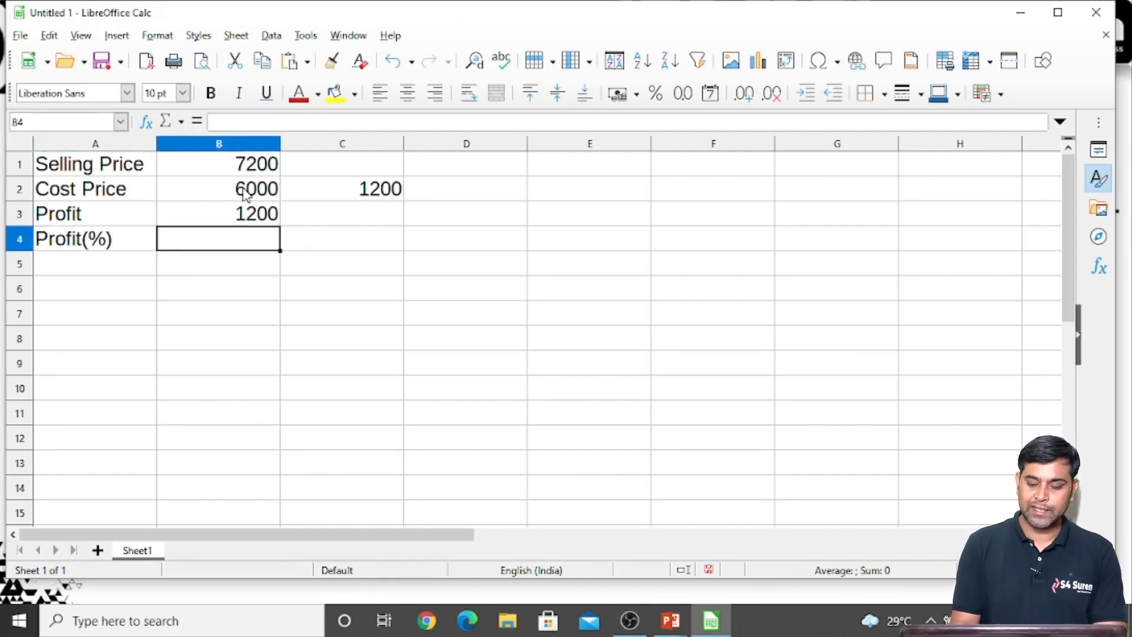
{"action": "type", "text": "="}
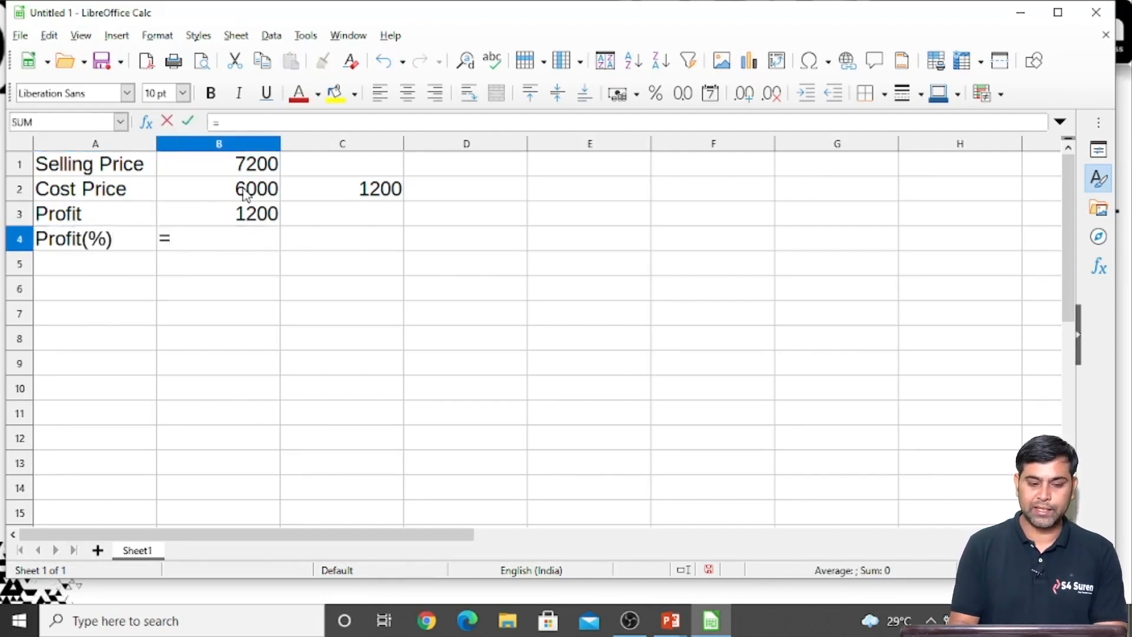
{"action": "left_click", "coordinate": [235, 221]}
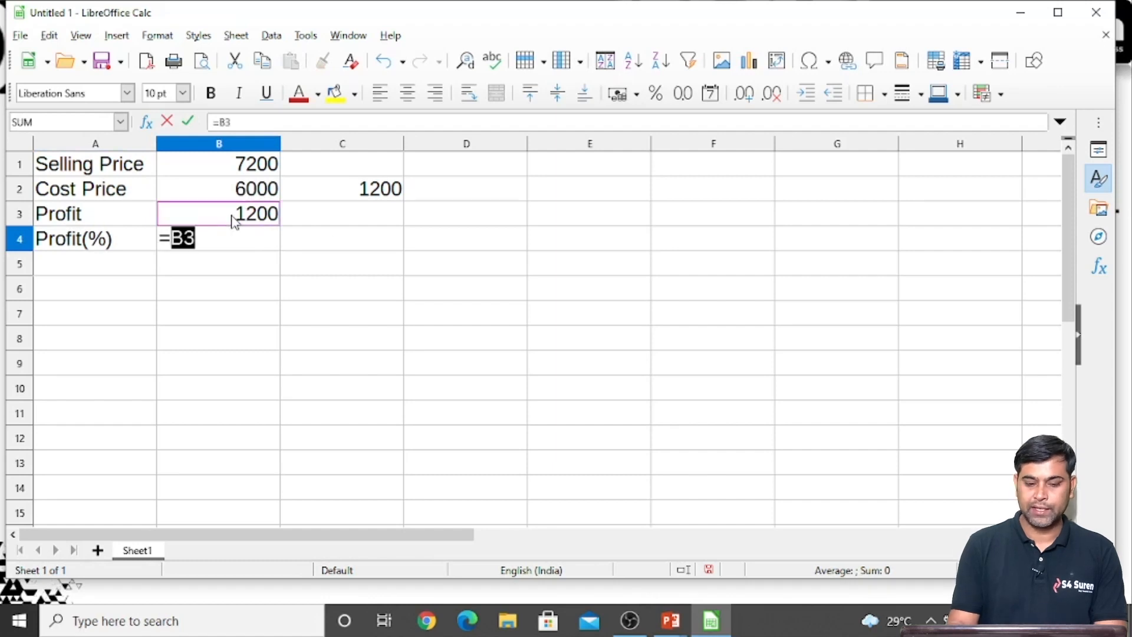
{"action": "type", "text": "/"}
{"action": "left_click", "coordinate": [246, 197]}
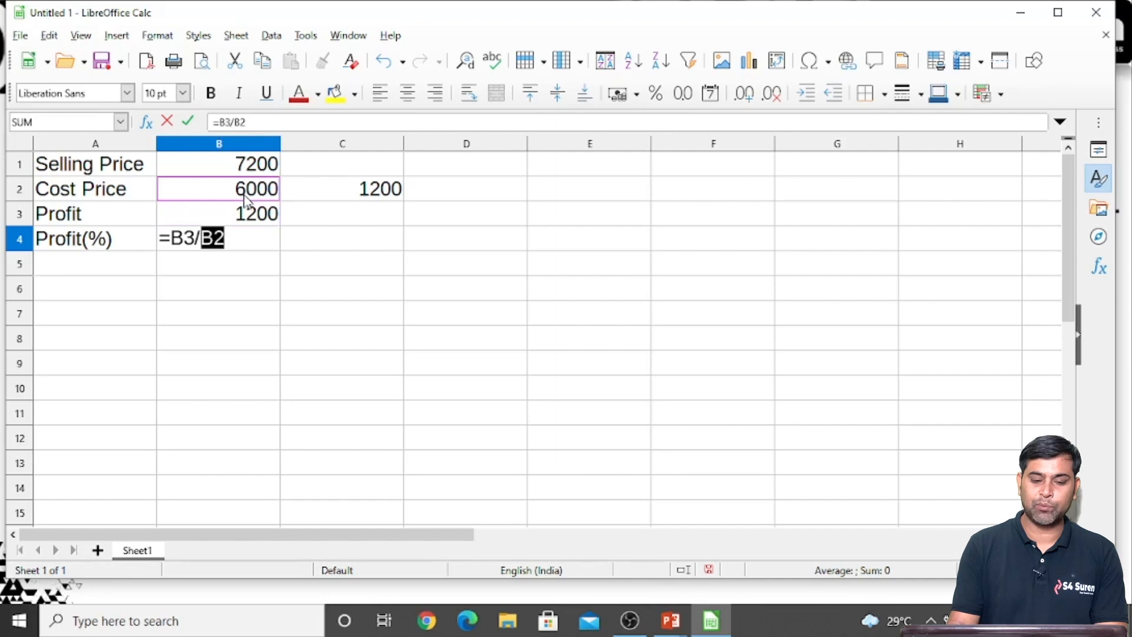
Complete the B4 formula as =(B3/B2)*100 by enclosing the division in parentheses and multiplying it by 100
{"action": "type", "text": ")"}
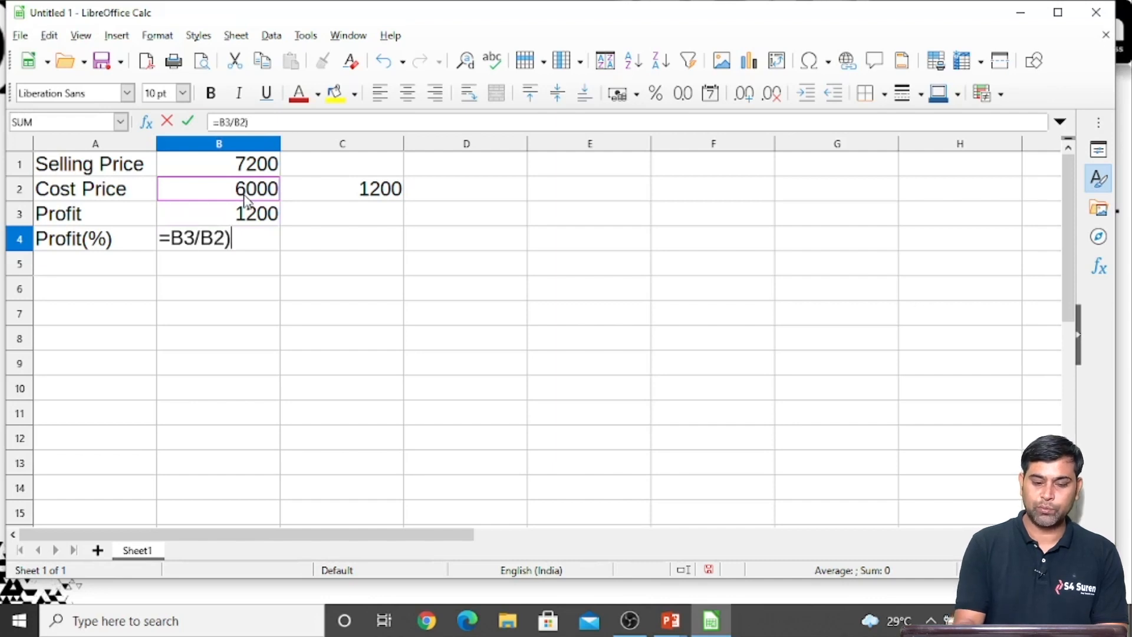
{"action": "key", "text": "Left"}
{"action": "key", "text": "Left"}
{"action": "key", "text": "Left"}
{"action": "key", "text": "Left"}
{"action": "key", "text": "Left"}
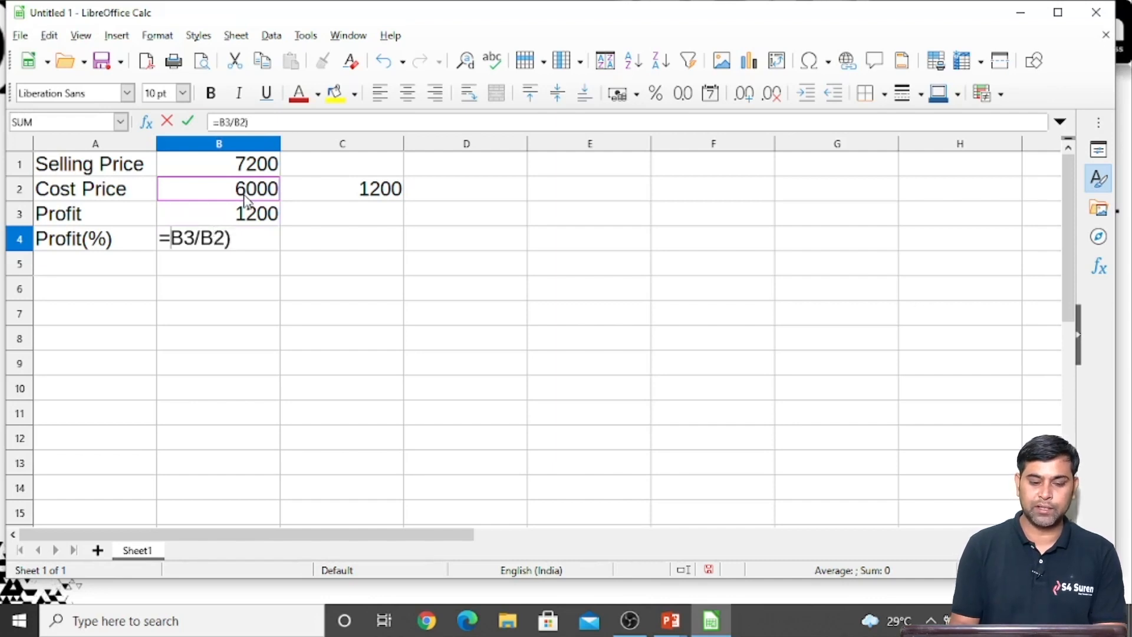
{"action": "type", "text": "("}
{"action": "key", "text": "Right"}
{"action": "key", "text": "Right"}
{"action": "key", "text": "Right"}
{"action": "key", "text": "Right"}
{"action": "key", "text": "Right"}
{"action": "key", "text": "Right"}
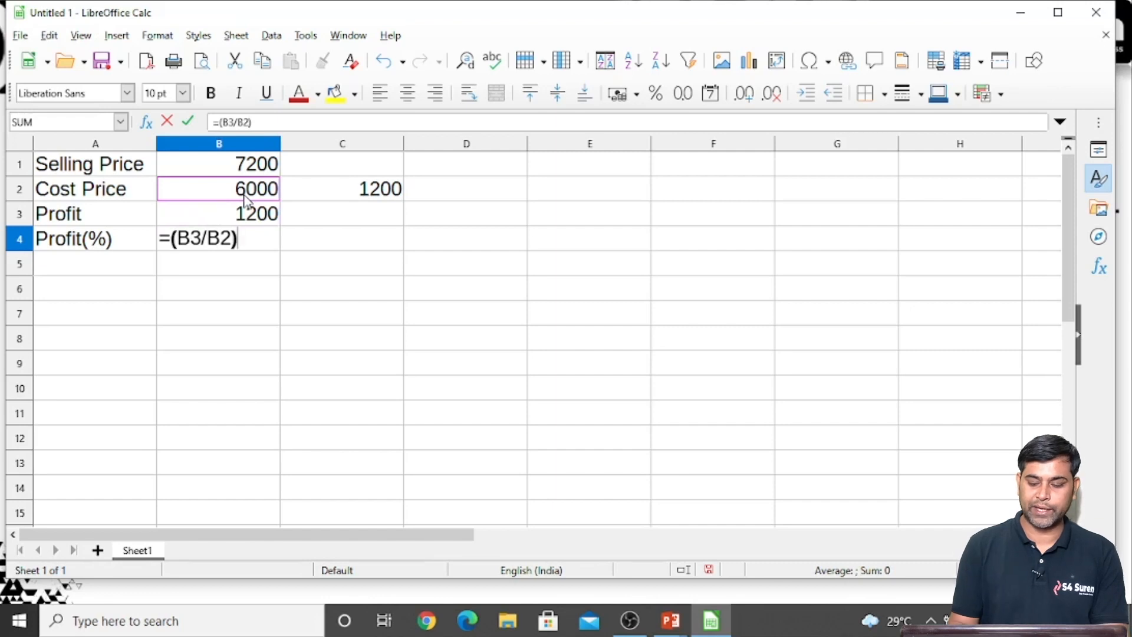
{"action": "type", "text": "*100"}
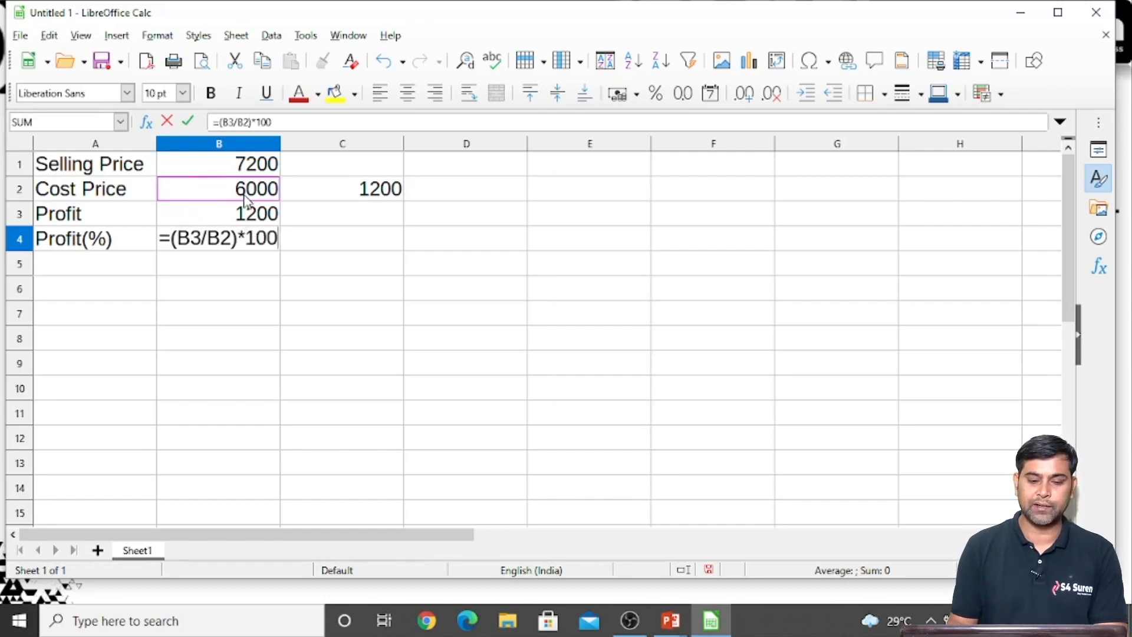
{"action": "key", "text": "Return"}
{"action": "key", "text": "Up"}
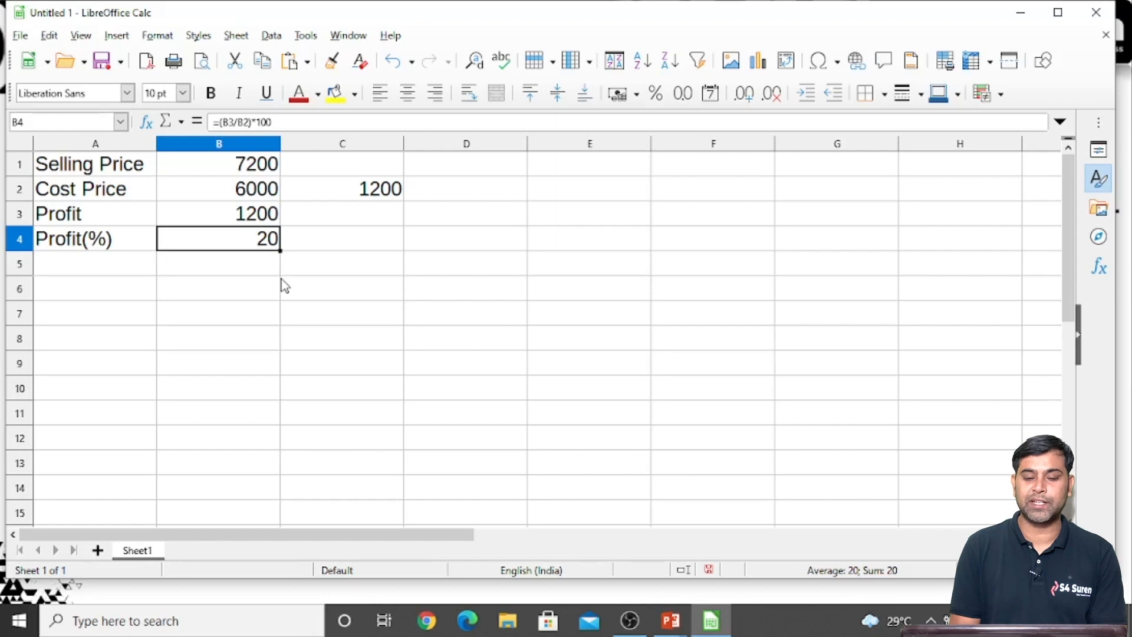
{"action": "left_click", "coordinate": [311, 239]}
{"action": "left_click", "coordinate": [274, 239]}
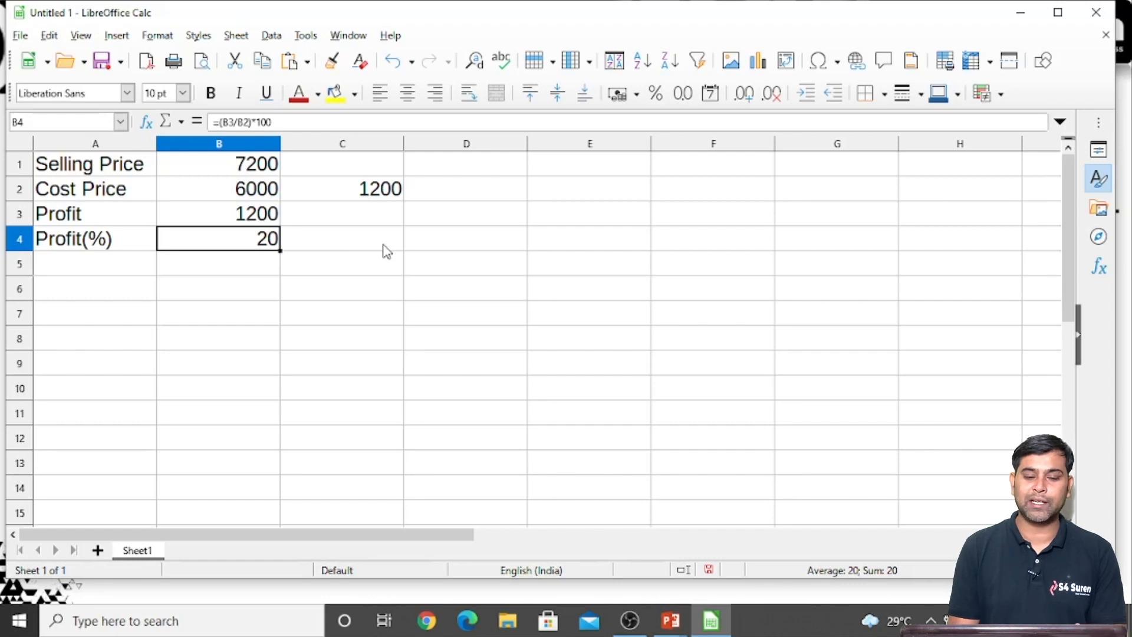
Clear the manually entered value from cell C2
{"action": "left_click", "coordinate": [369, 194]}
{"action": "key", "text": "Delete"}
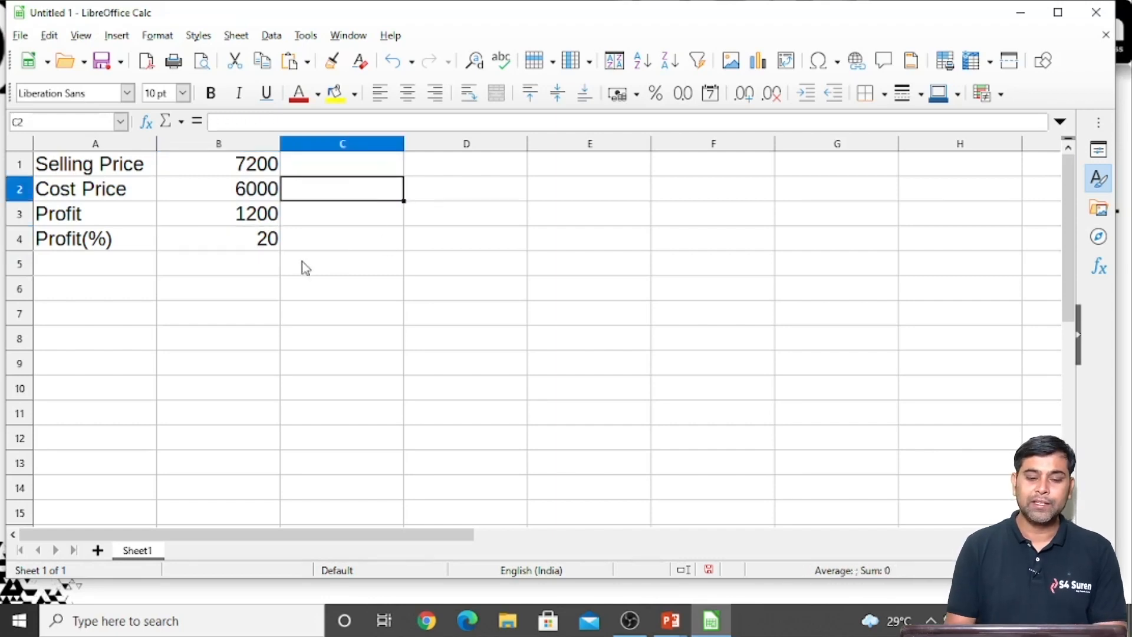
{"action": "left_click", "coordinate": [306, 244]}
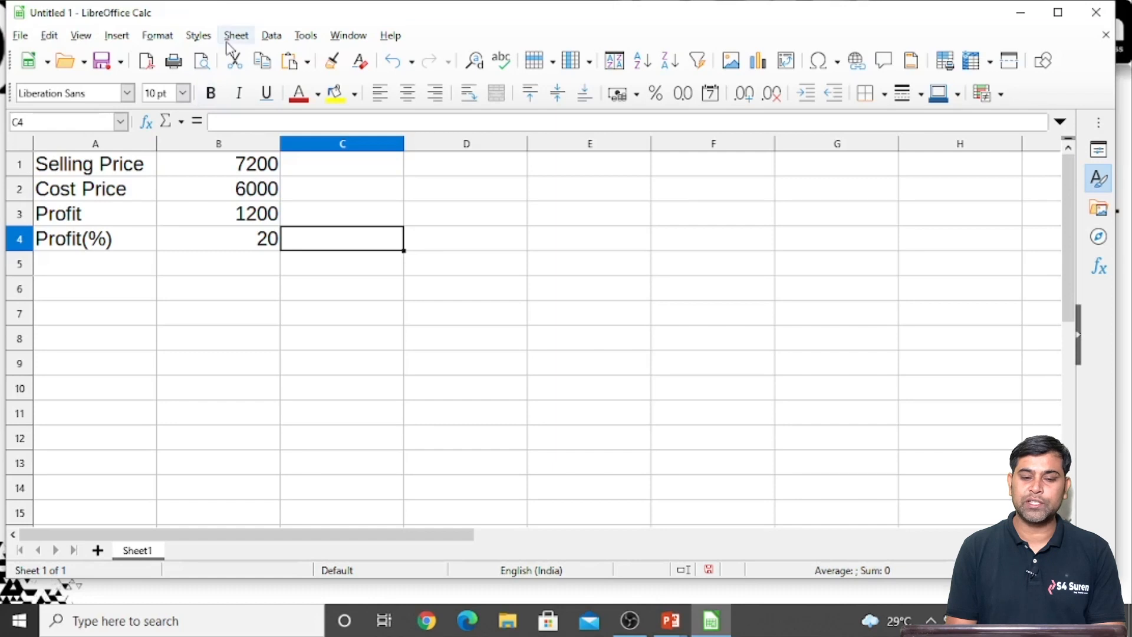
Set up a Goal Seek with the Profit(%) cell B4 as the formula cell and 30 as the target value
{"action": "left_click", "coordinate": [306, 36]}
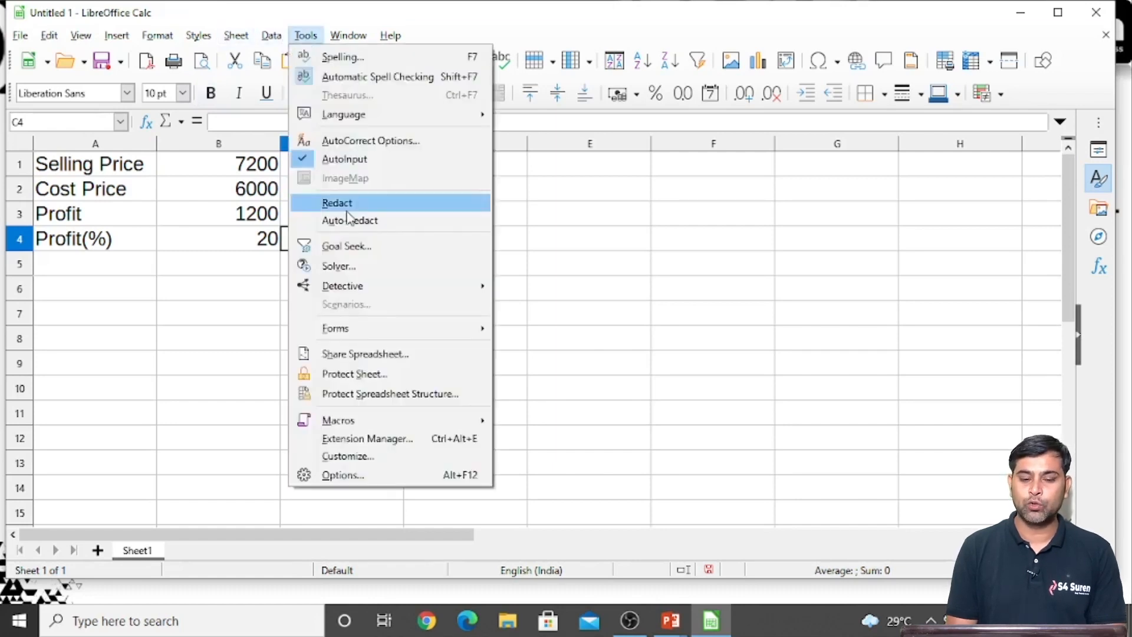
{"action": "left_click", "coordinate": [346, 250]}
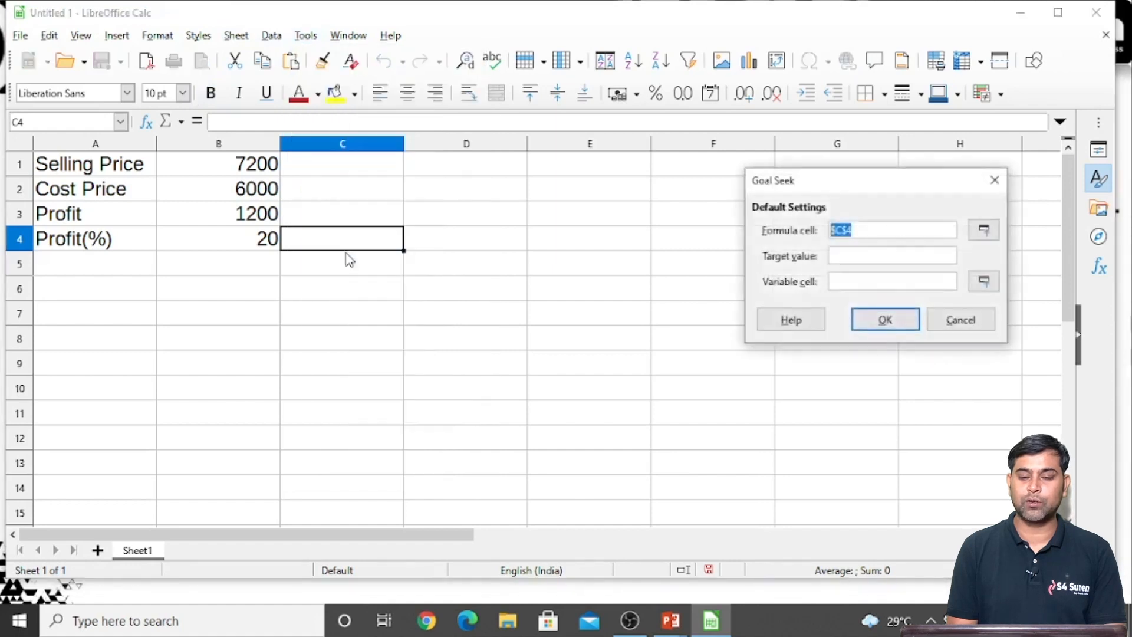
{"action": "left_click_drag", "start_coordinate": [854, 183], "coordinate": [568, 162]}
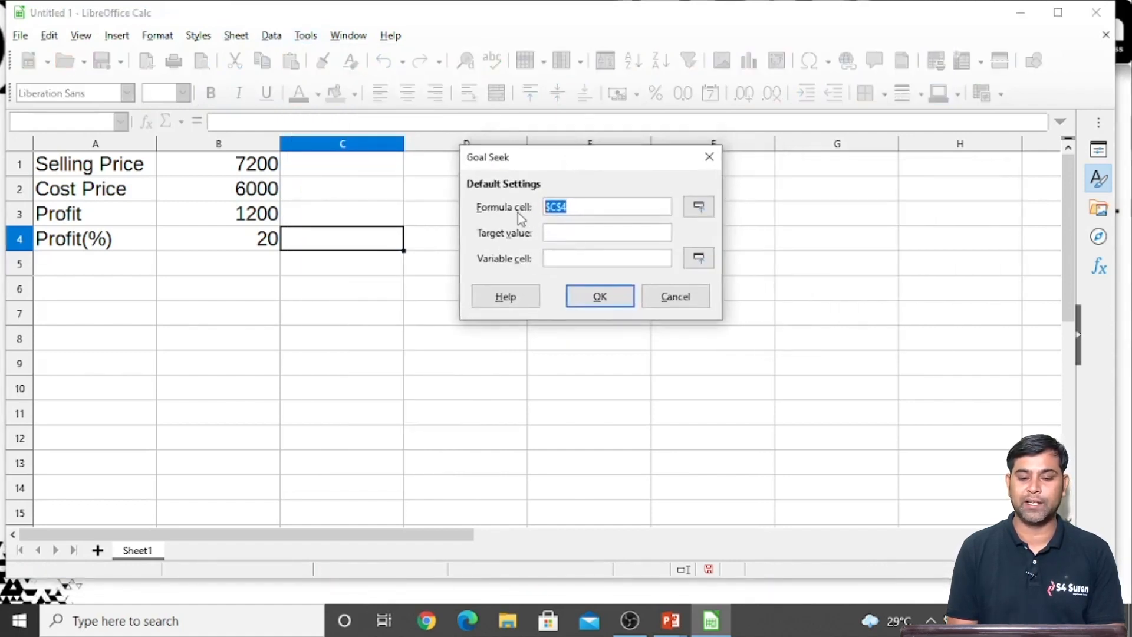
{"action": "left_click", "coordinate": [263, 241]}
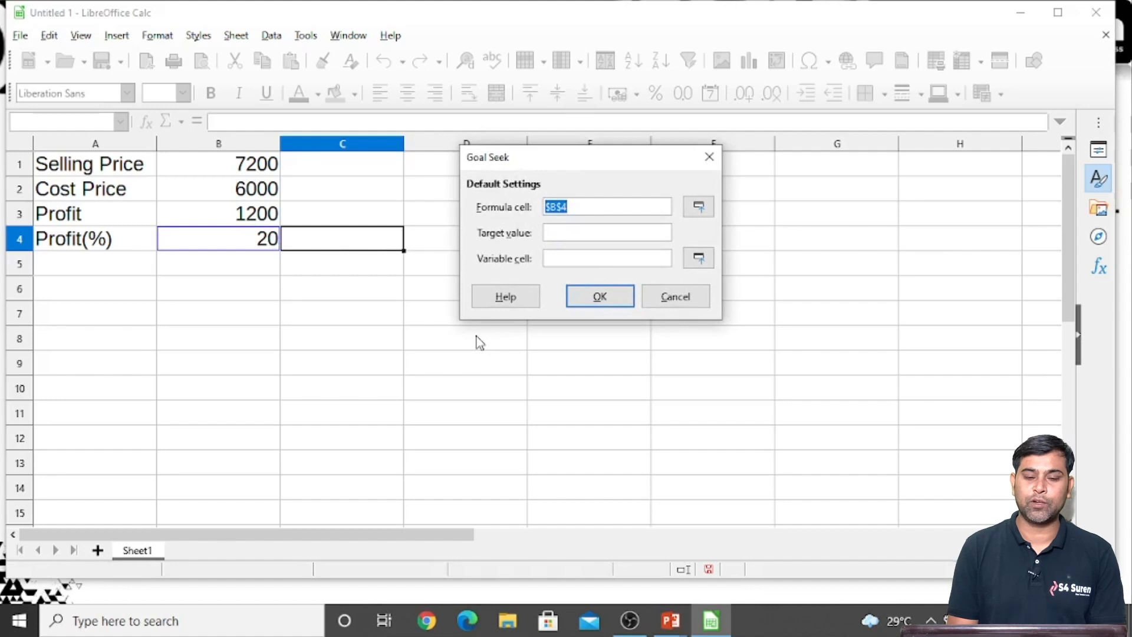
{"action": "left_click", "coordinate": [556, 231]}
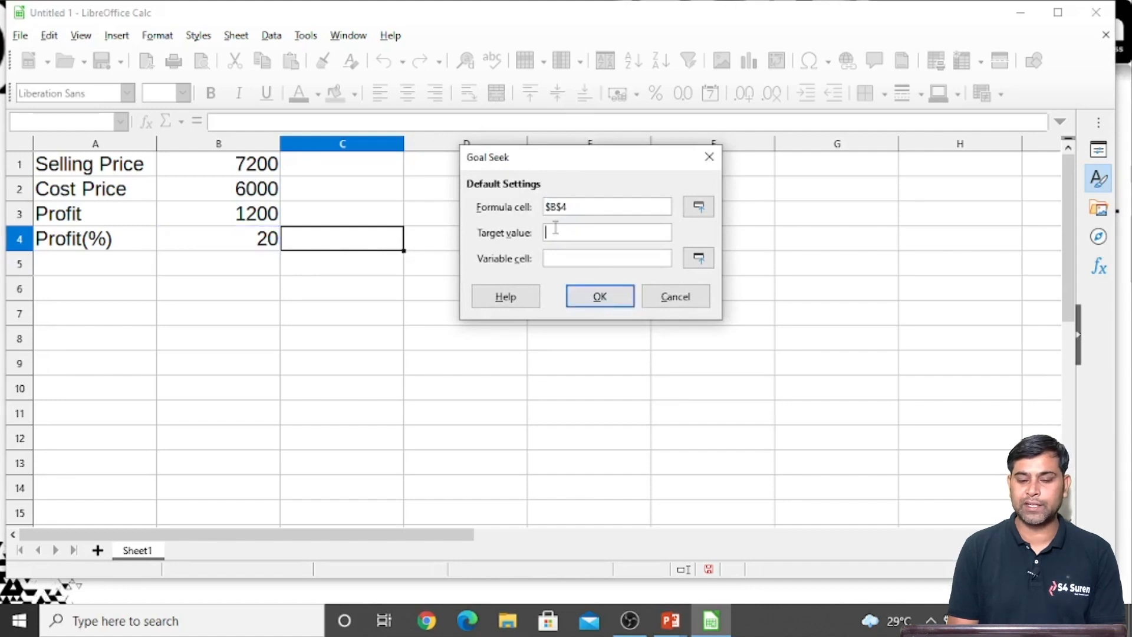
{"action": "type", "text": "30"}
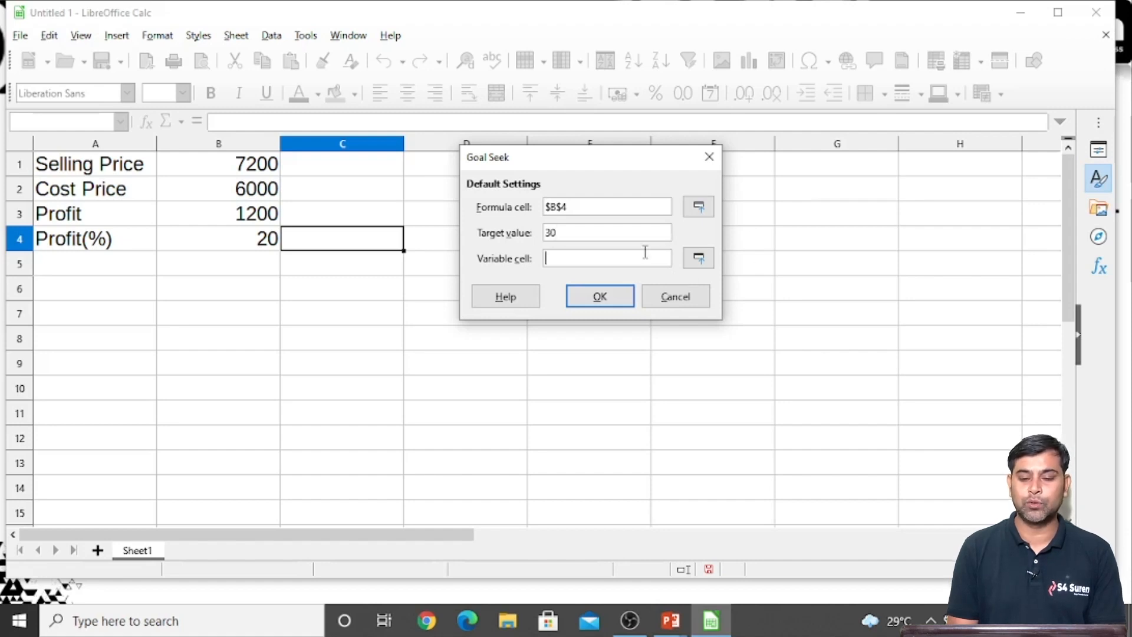
Set the selling price cell B1 as the variable cell, run the Goal Seek and insert its result
{"action": "left_click", "coordinate": [252, 163]}
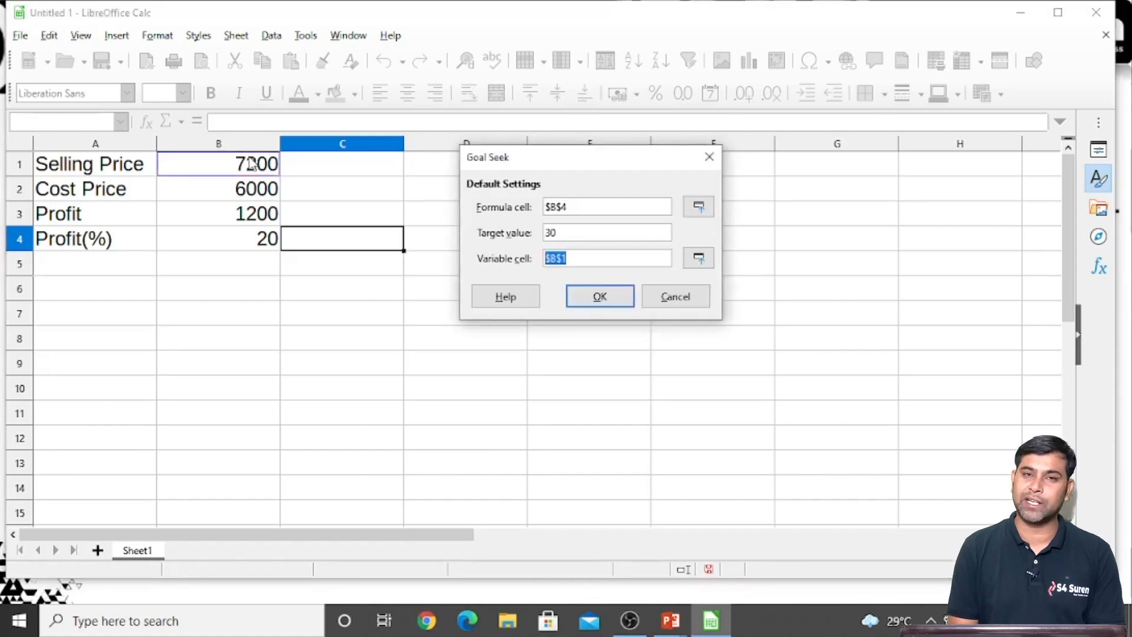
{"action": "left_click", "coordinate": [589, 303]}
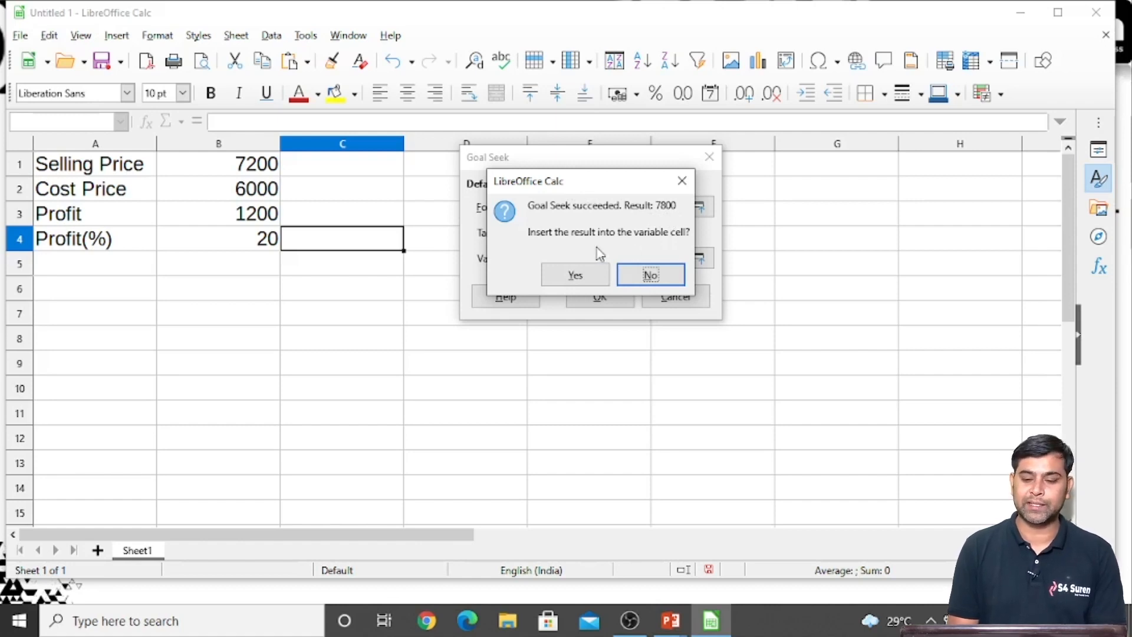
{"action": "left_click", "coordinate": [576, 275]}
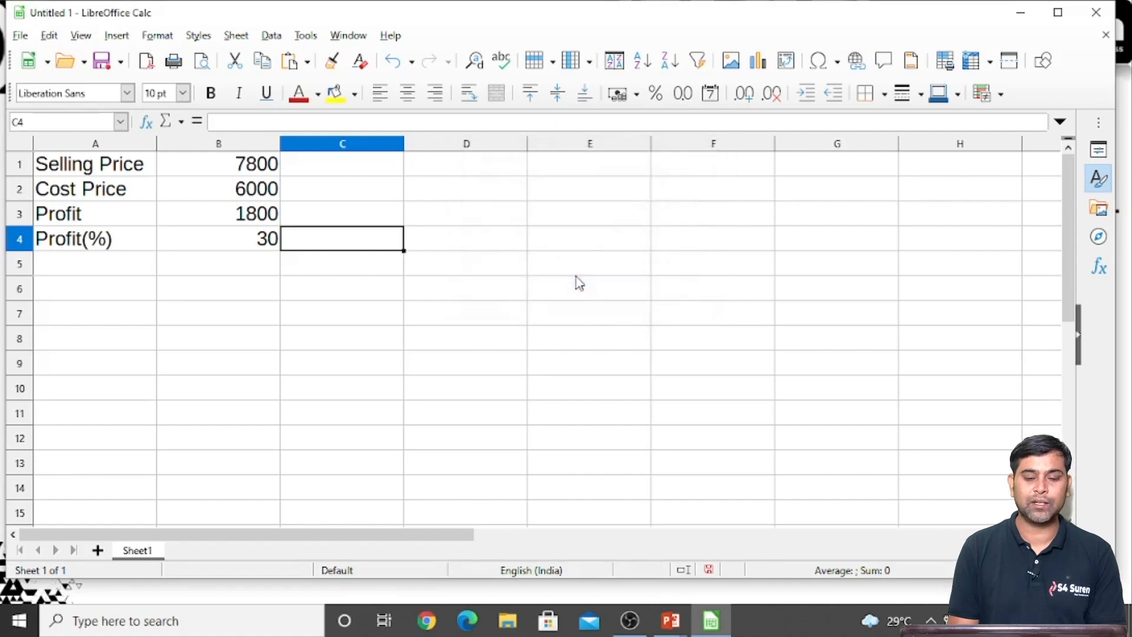
{"action": "left_click", "coordinate": [254, 243]}
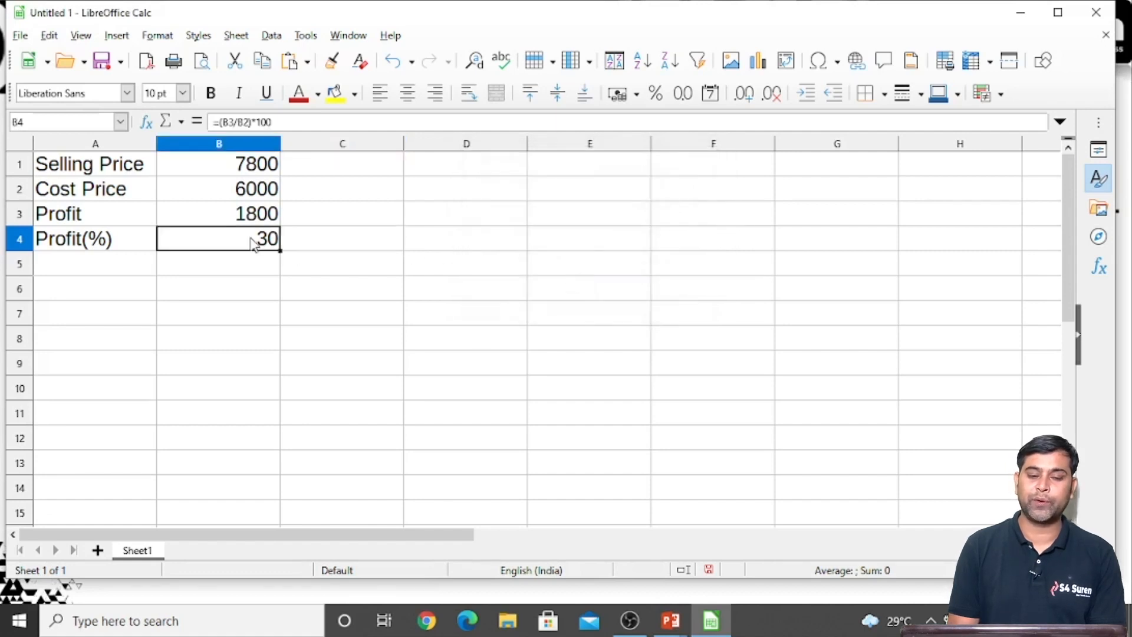
Copy the selling price, cost price, profit and profit percentage cells B1:B4
{"action": "left_click", "coordinate": [237, 172]}
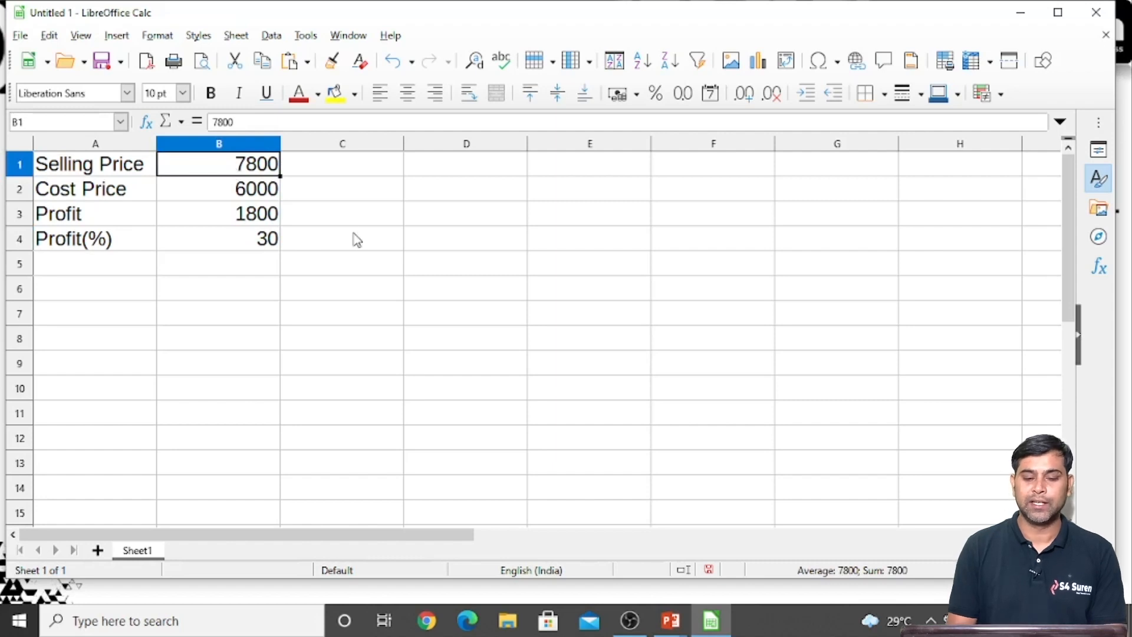
{"action": "key", "text": "shift+Down"}
{"action": "key", "text": "shift+Down"}
{"action": "key", "text": "shift+Down"}
{"action": "key", "text": "ctrl+c"}
{"action": "key", "text": "Right"}
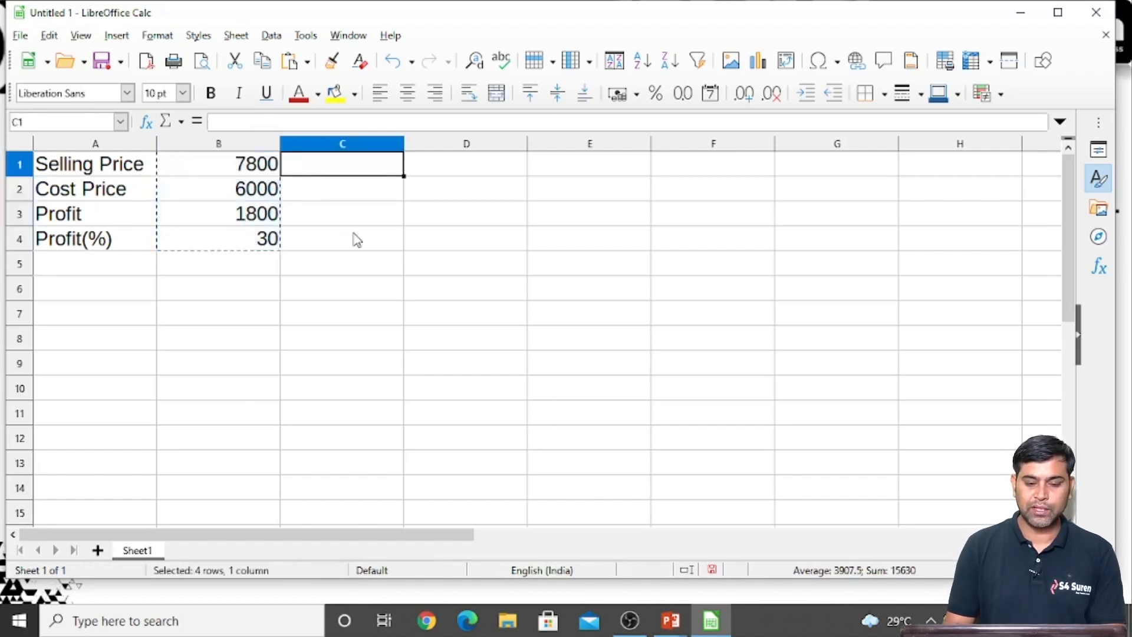
Undo the Goal Seek change to the selling price and paste the copied cells starting at C1
{"action": "key", "text": "ctrl+z"}
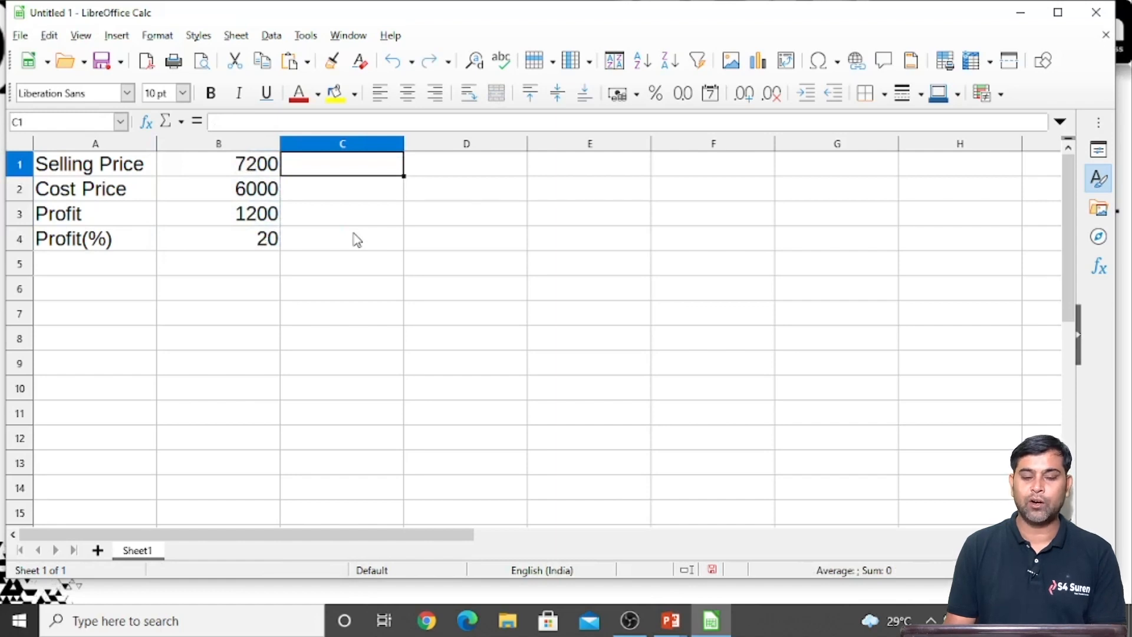
{"action": "key", "text": "ctrl+v"}
{"action": "key", "text": "Down"}
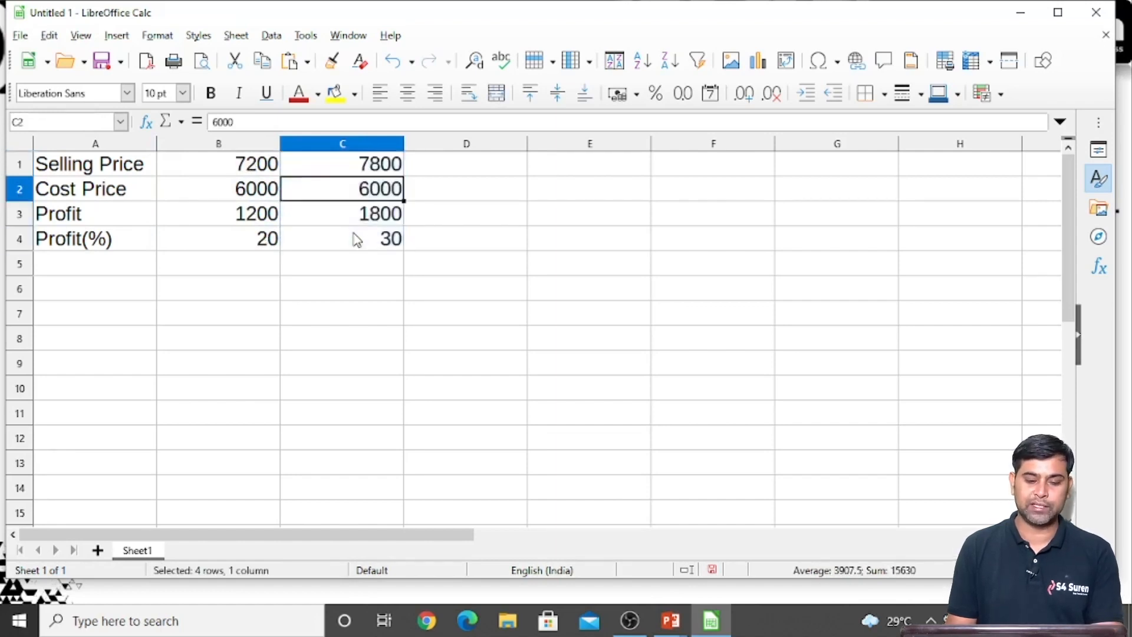
Examine the pasted cells C1:C4 and compare the Profit(%) formulas in B4 and C4
{"action": "key", "text": "Down"}
{"action": "key", "text": "Down"}
{"action": "key", "text": "Down"}
{"action": "key", "text": "Up"}
{"action": "key", "text": "Up"}
{"action": "key", "text": "Up"}
{"action": "key", "text": "Up"}
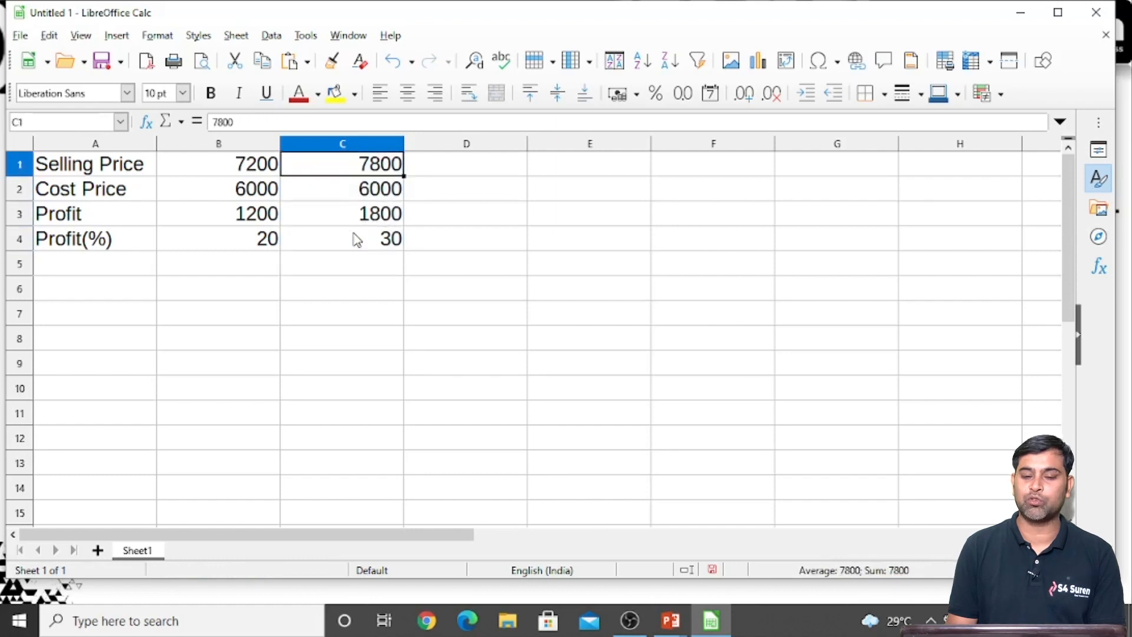
{"action": "key", "text": "shift+Down"}
{"action": "key", "text": "shift+Down"}
{"action": "key", "text": "shift+Down"}
{"action": "key", "text": "Down"}
{"action": "key", "text": "Down"}
{"action": "key", "text": "Down"}
{"action": "key", "text": "Down"}
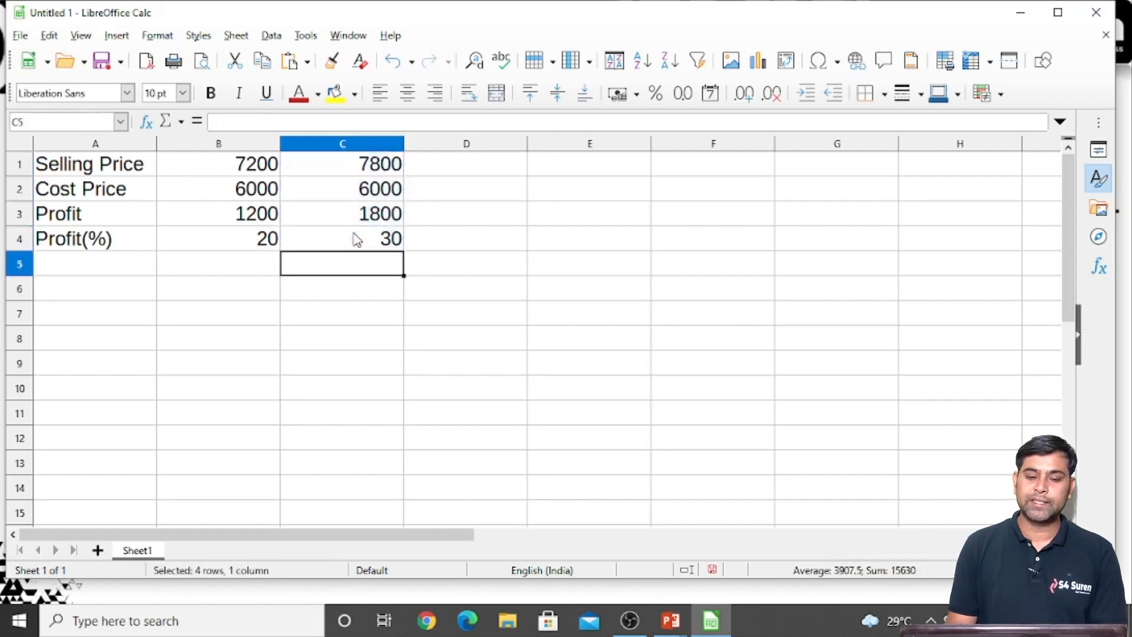
{"action": "left_click", "coordinate": [246, 249]}
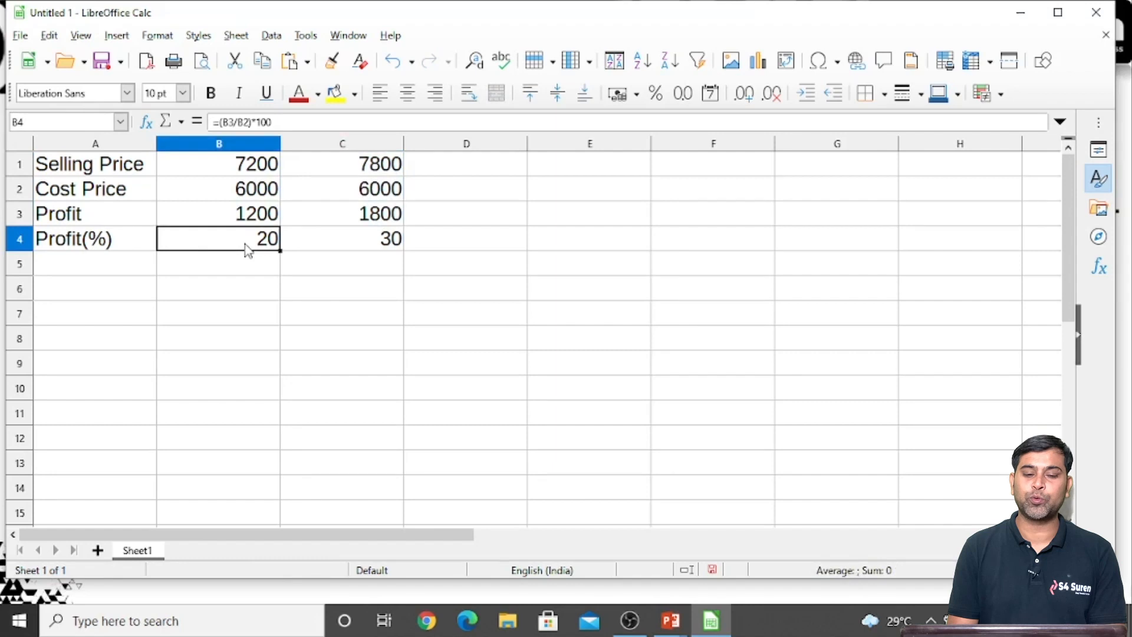
{"action": "left_click", "coordinate": [321, 244]}
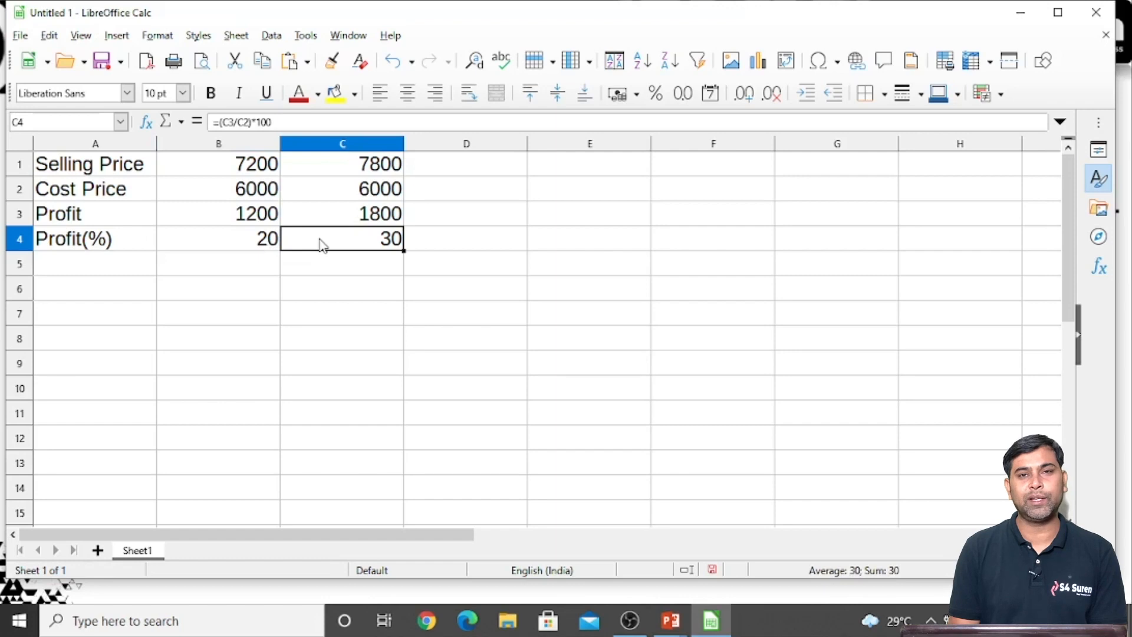
{"action": "left_click", "coordinate": [218, 254]}
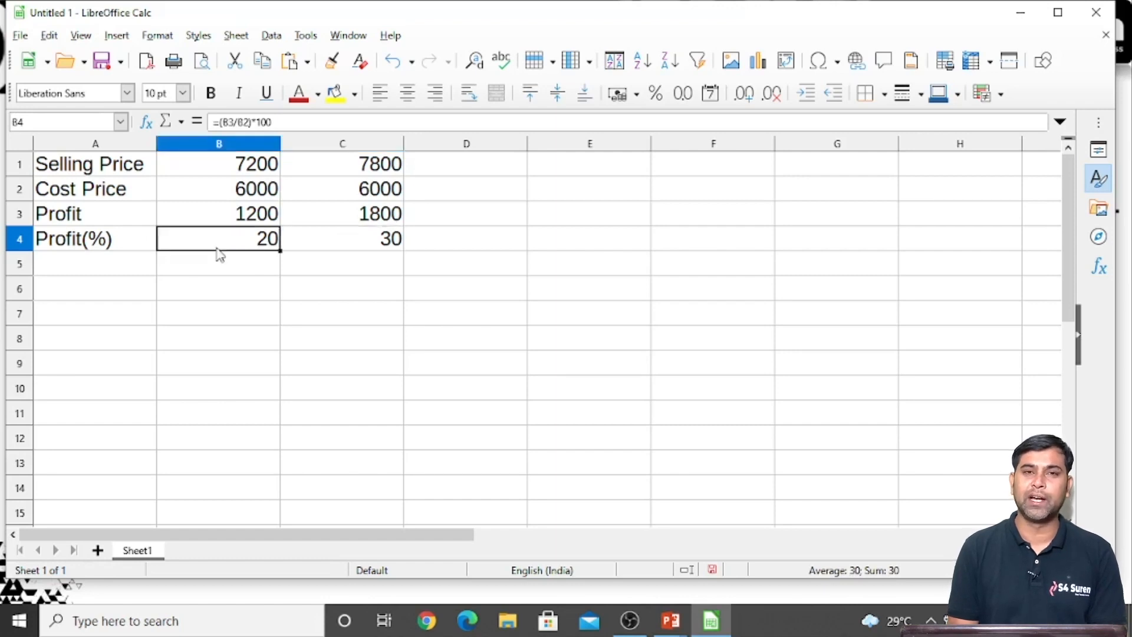
Enter the labels P, T and R in cells A6, A7 and A8
{"action": "key", "text": "Down"}
{"action": "key", "text": "Down"}
{"action": "key", "text": "Left"}
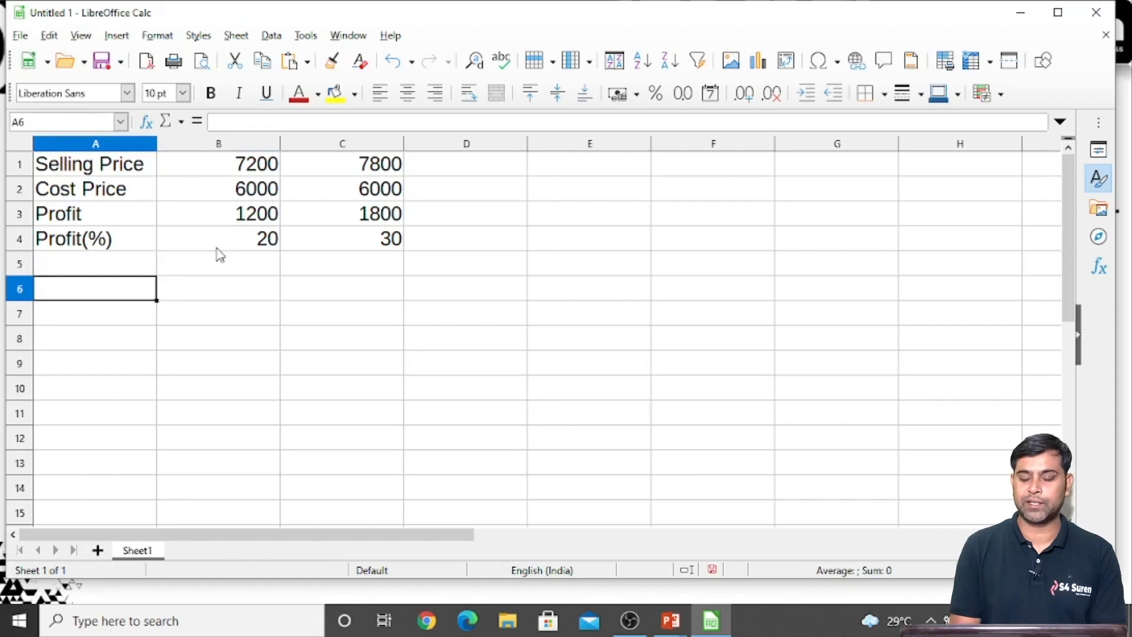
{"action": "type", "text": "P"}
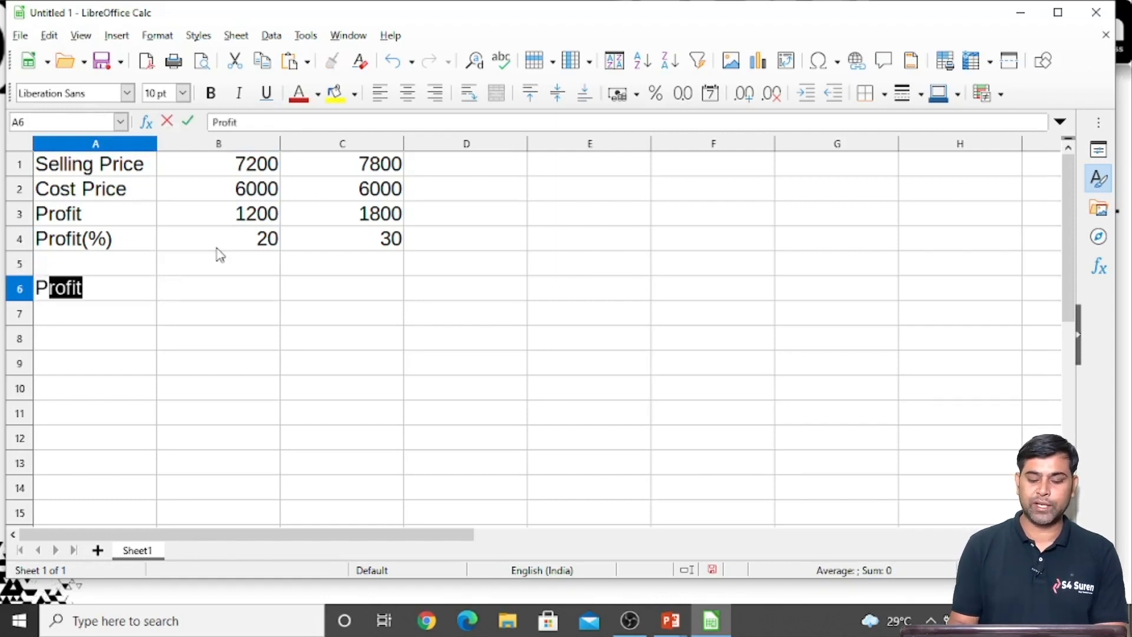
{"action": "key", "text": "Delete"}
{"action": "key", "text": "Return"}
{"action": "type", "text": "T"}
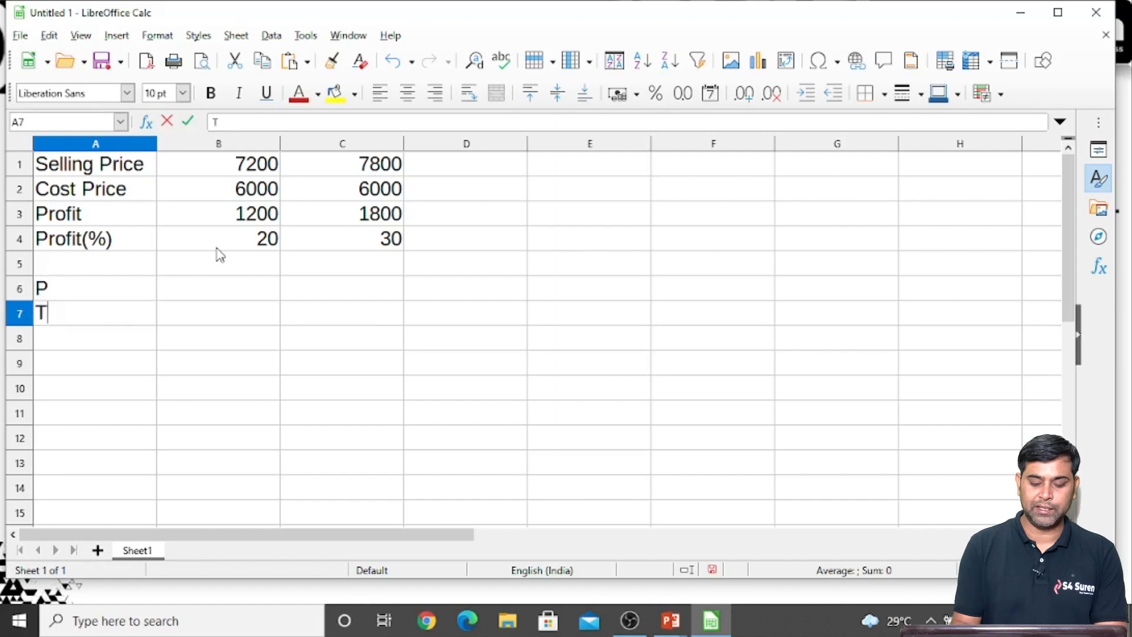
{"action": "key", "text": "Return"}
{"action": "type", "text": "R"}
{"action": "key", "text": "Return"}
Add the label SI in cell A9 below the R label
{"action": "key", "text": "Up"}
{"action": "key", "text": "Up"}
{"action": "key", "text": "Up"}
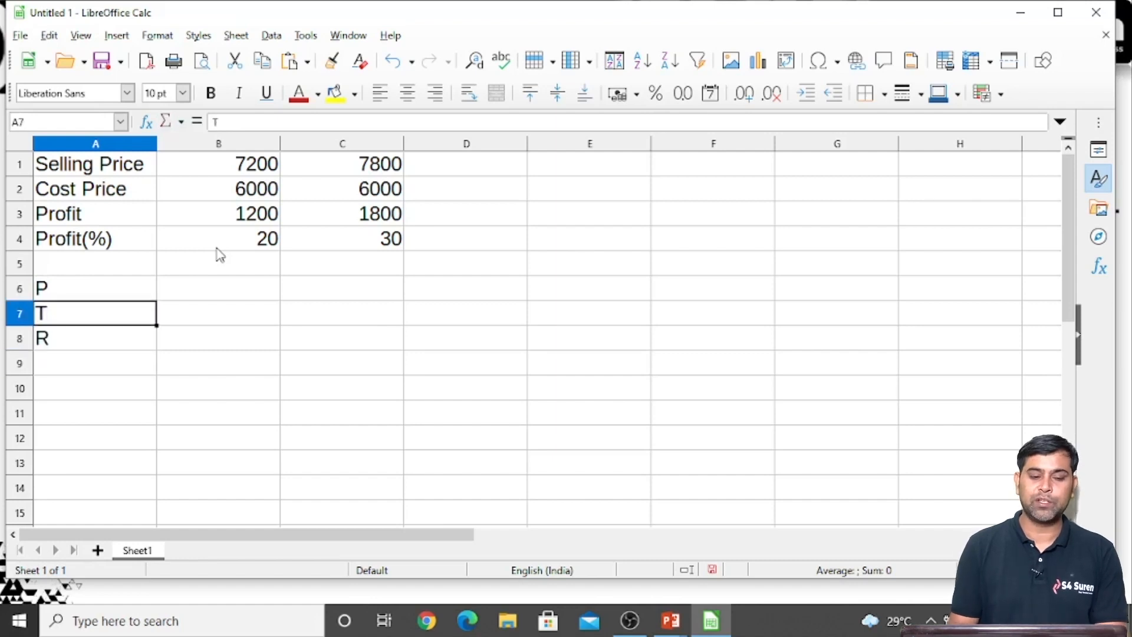
{"action": "key", "text": "Down"}
{"action": "key", "text": "Down"}
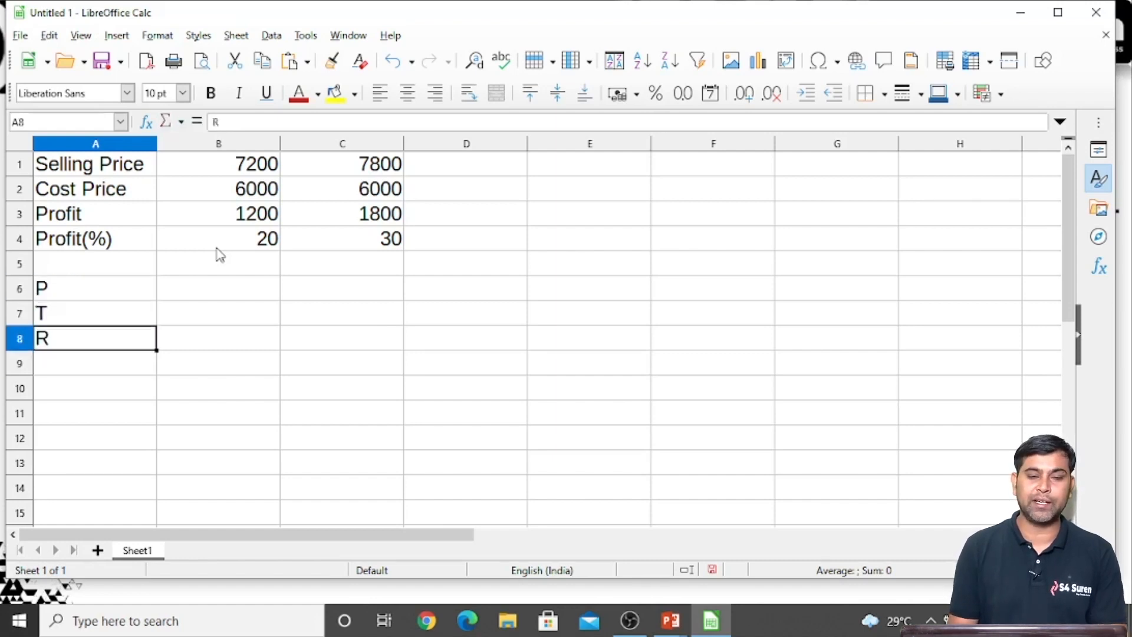
{"action": "key", "text": "Down"}
{"action": "type", "text": "SI"}
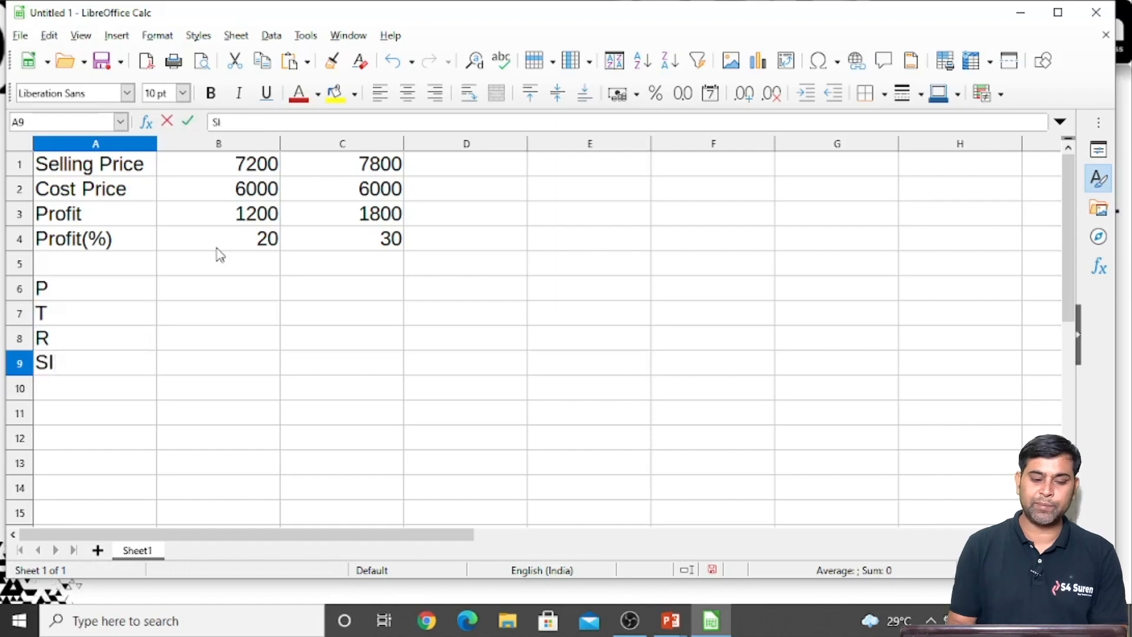
{"action": "key", "text": "Tab"}
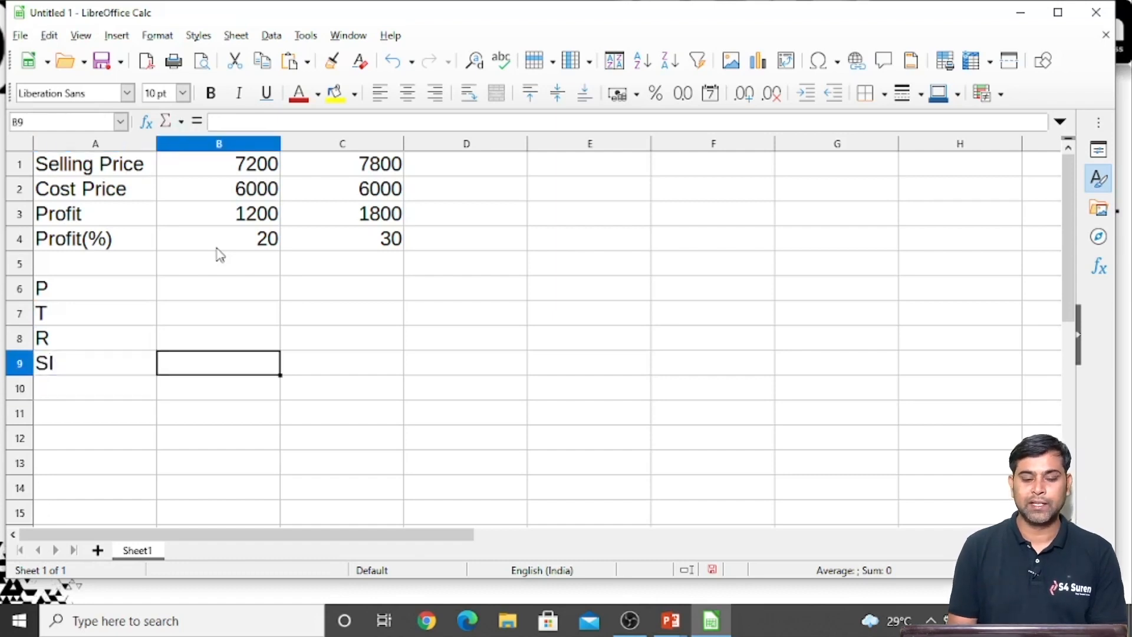
Enter 100000 for P, 1 for T and 6 for R in cells B6 to B8
{"action": "key", "text": "Up"}
{"action": "key", "text": "Up"}
{"action": "key", "text": "Up"}
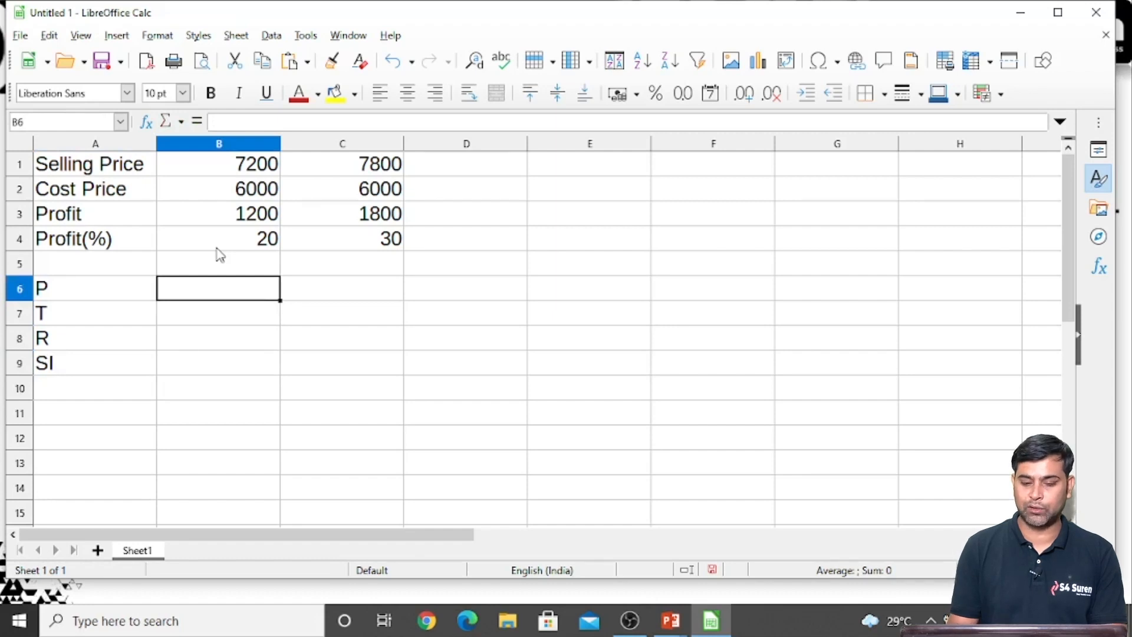
{"action": "type", "text": "100000"}
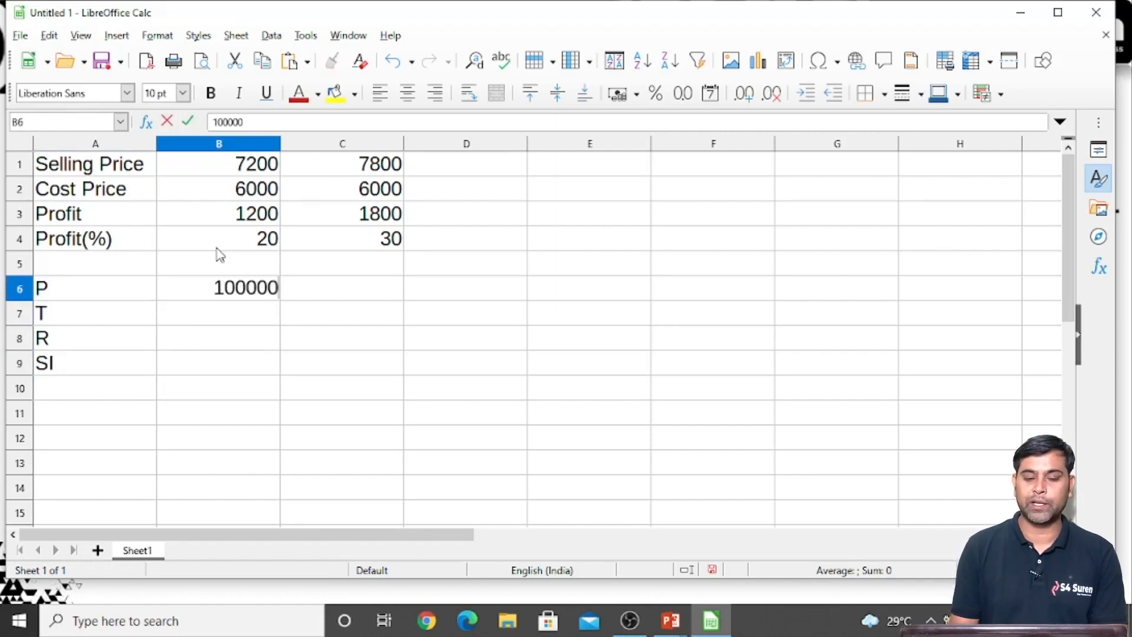
{"action": "key", "text": "Return"}
{"action": "type", "text": "1"}
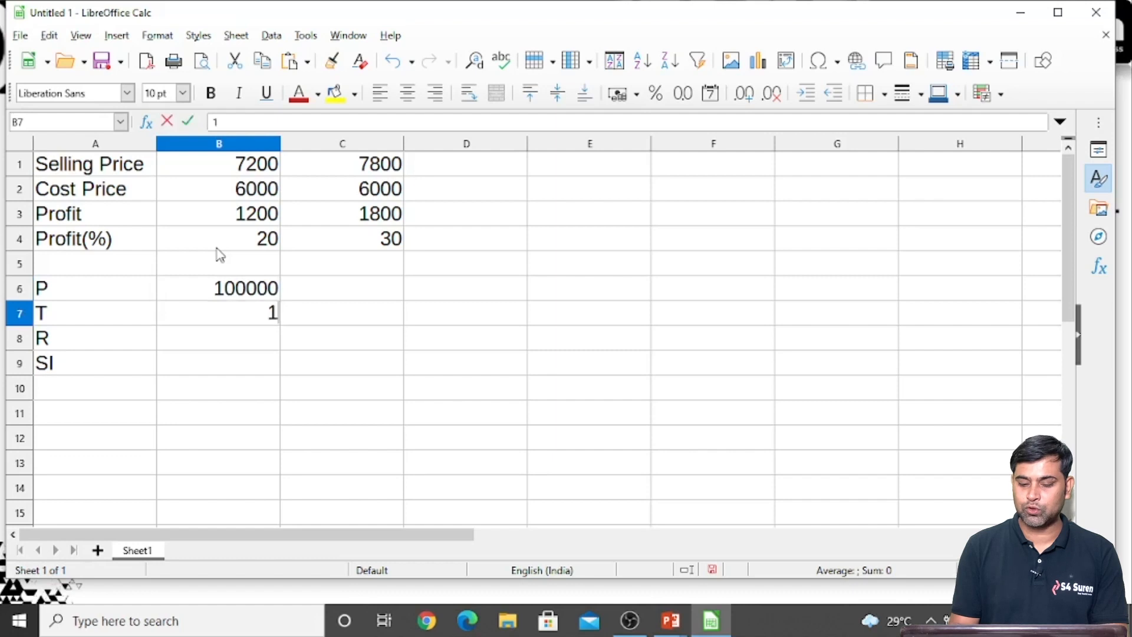
{"action": "key", "text": "Return"}
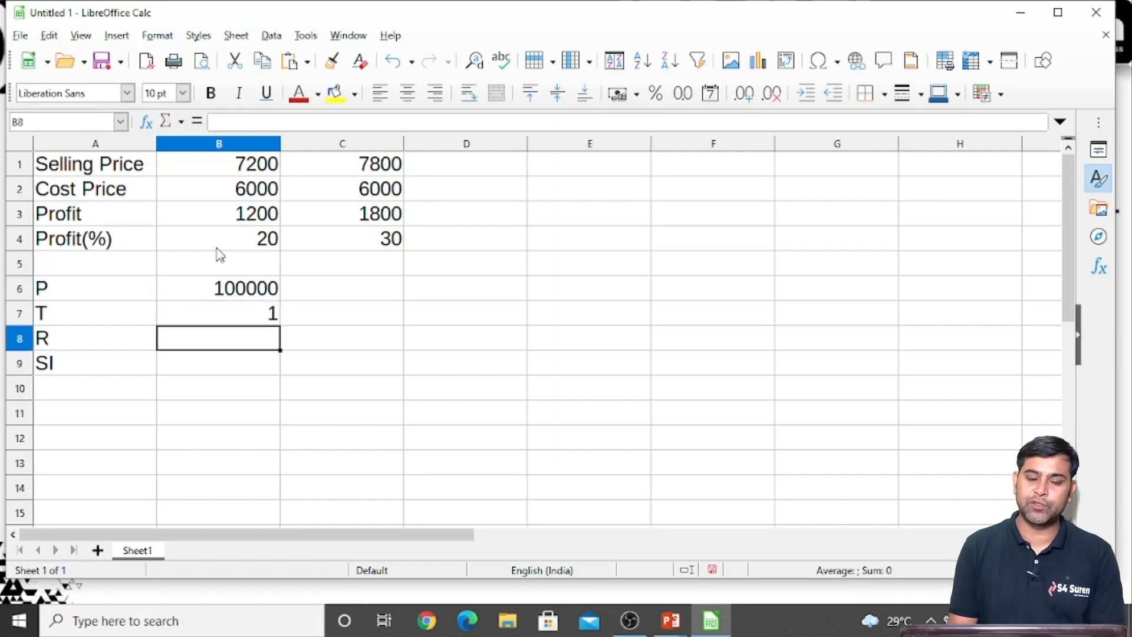
{"action": "type", "text": "6"}
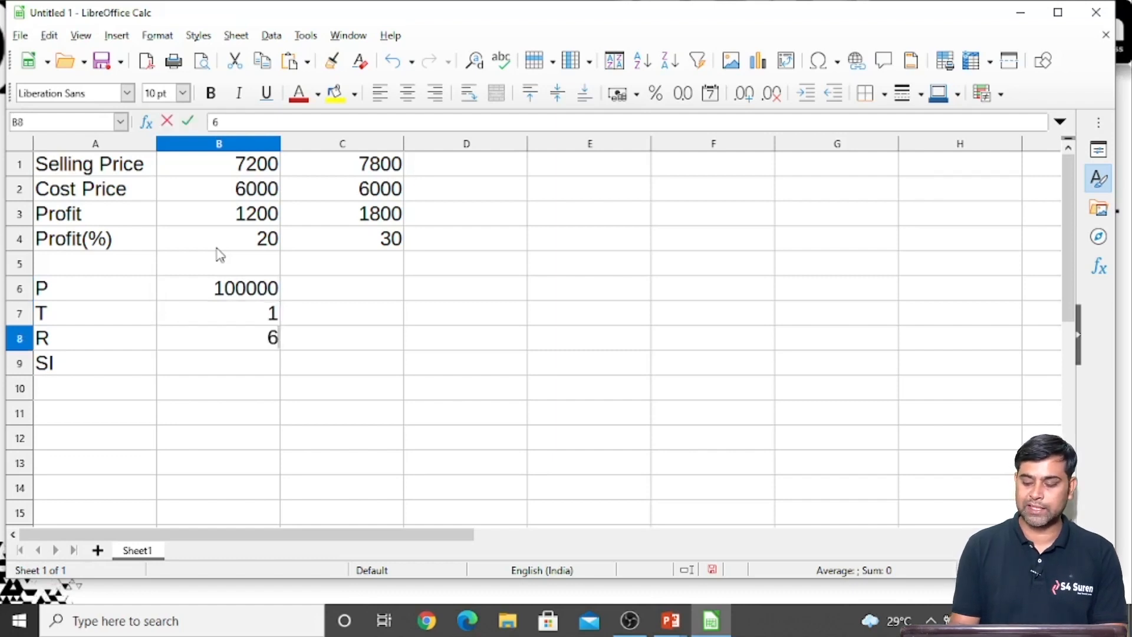
{"action": "key", "text": "Return"}
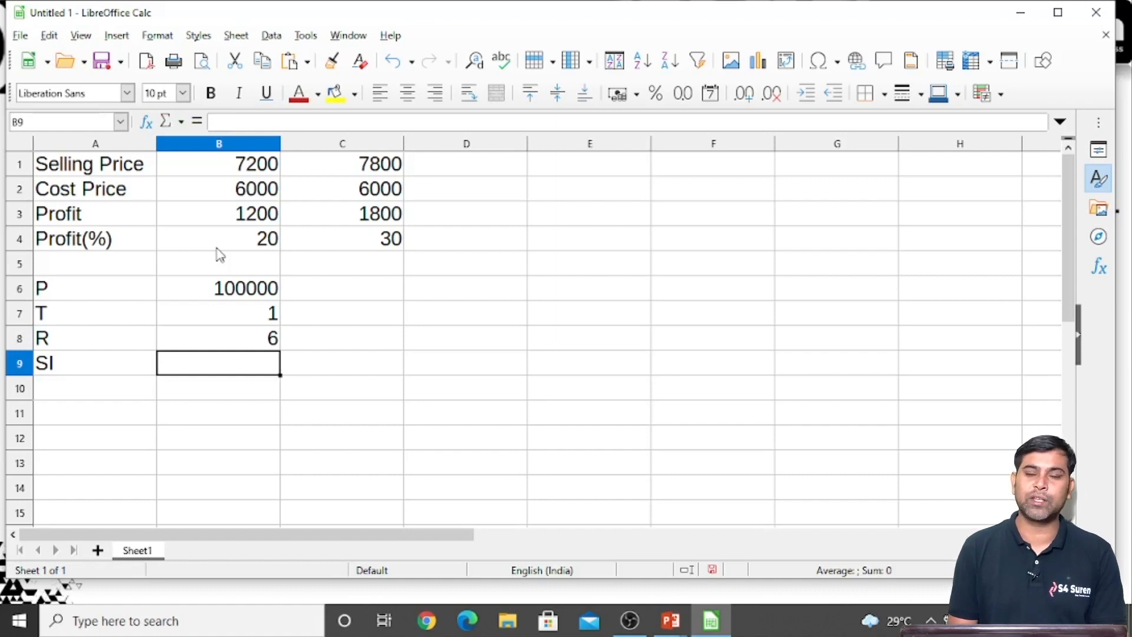
Calculate the simple interest in cell B9 with the formula =(B6*B7*B8)/100
{"action": "type", "text": "=("}
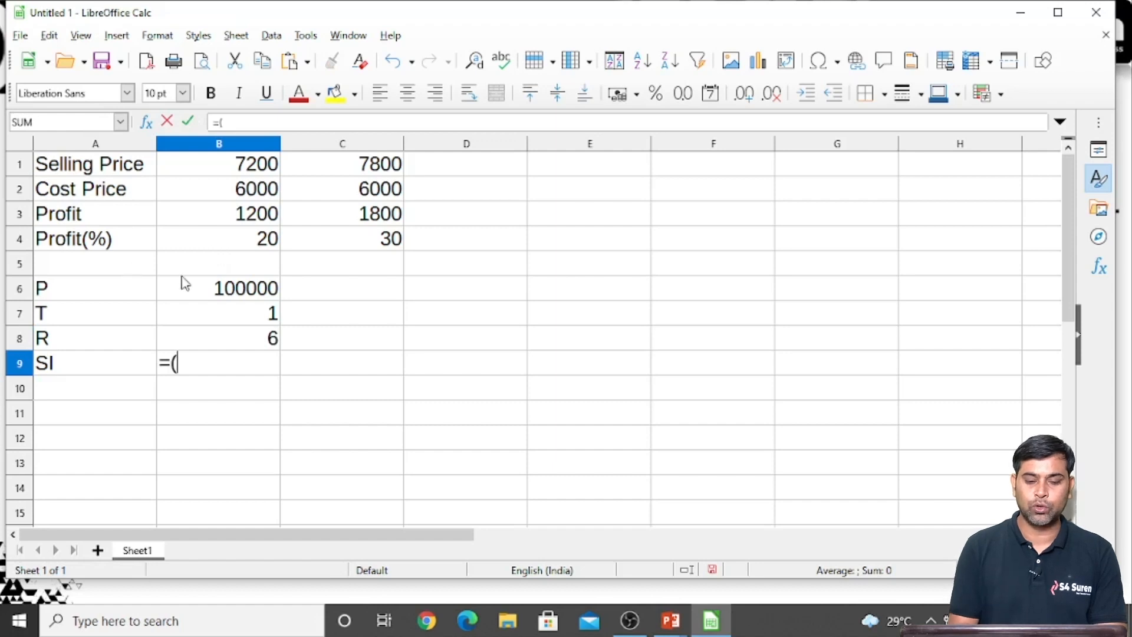
{"action": "left_click", "coordinate": [195, 291]}
{"action": "type", "text": "*"}
{"action": "left_click", "coordinate": [206, 308]}
{"action": "type", "text": "*"}
{"action": "left_click", "coordinate": [219, 341]}
{"action": "type", "text": ")/100"}
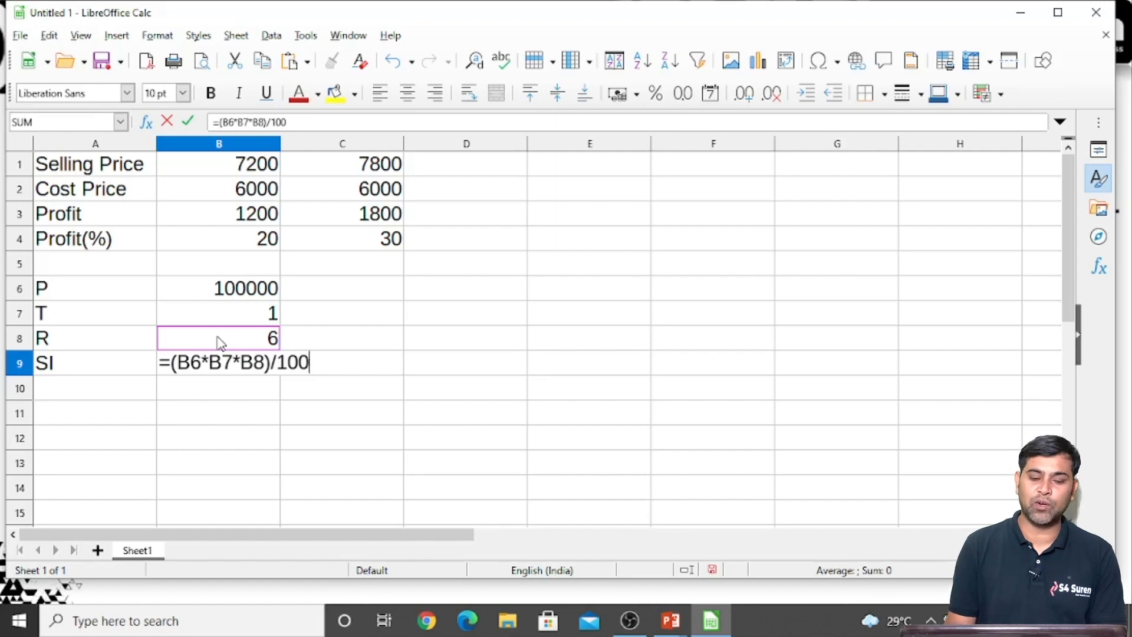
{"action": "key", "text": "Return"}
{"action": "key", "text": "Up"}
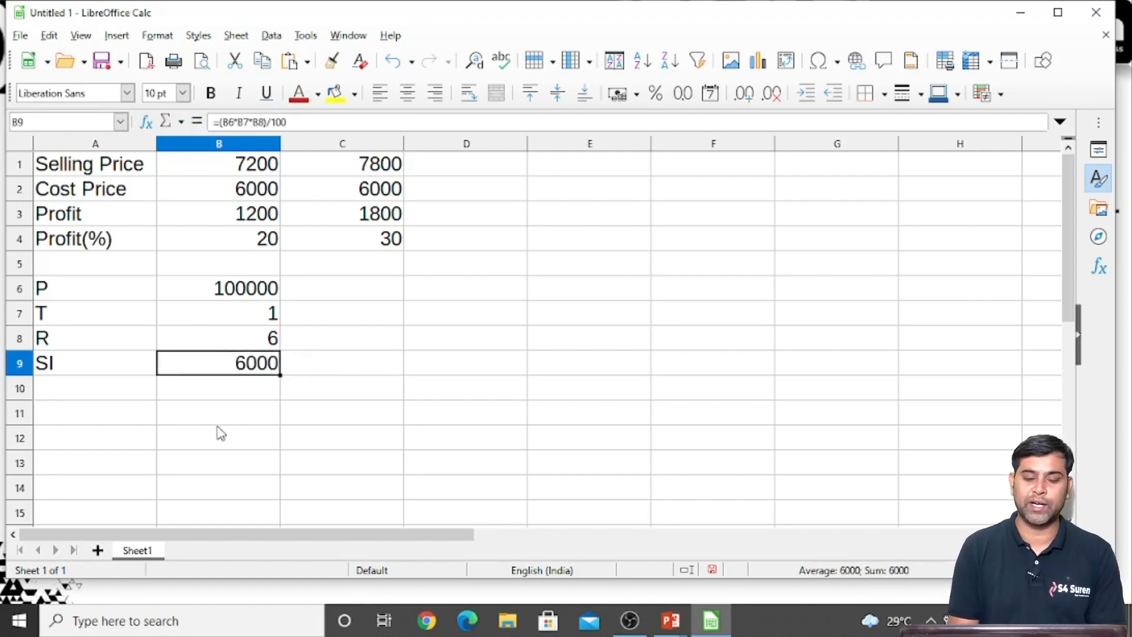
Change P to 854248, T to 1.5 and R to 7.9 in cells B6 to B8
{"action": "left_click", "coordinate": [208, 299]}
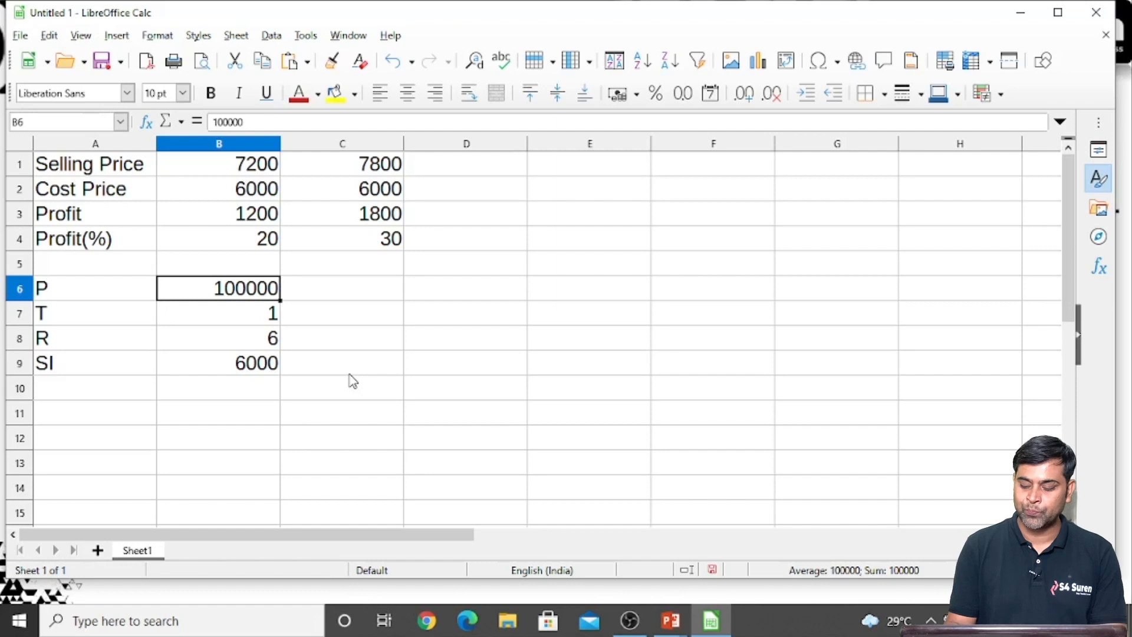
{"action": "type", "text": "8"}
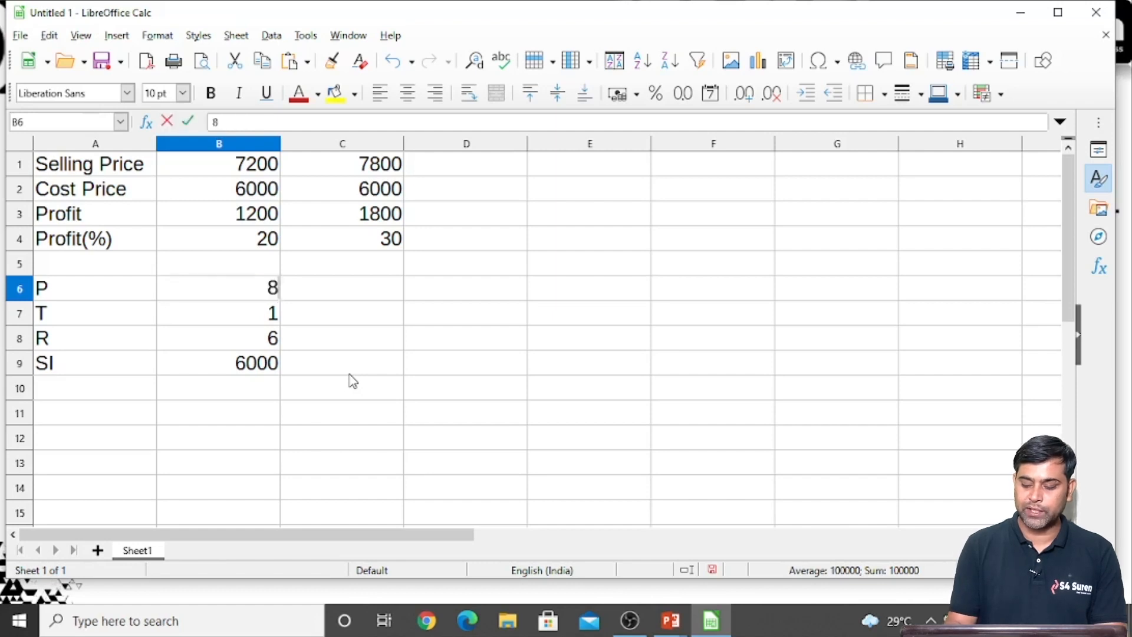
{"action": "type", "text": "54248"}
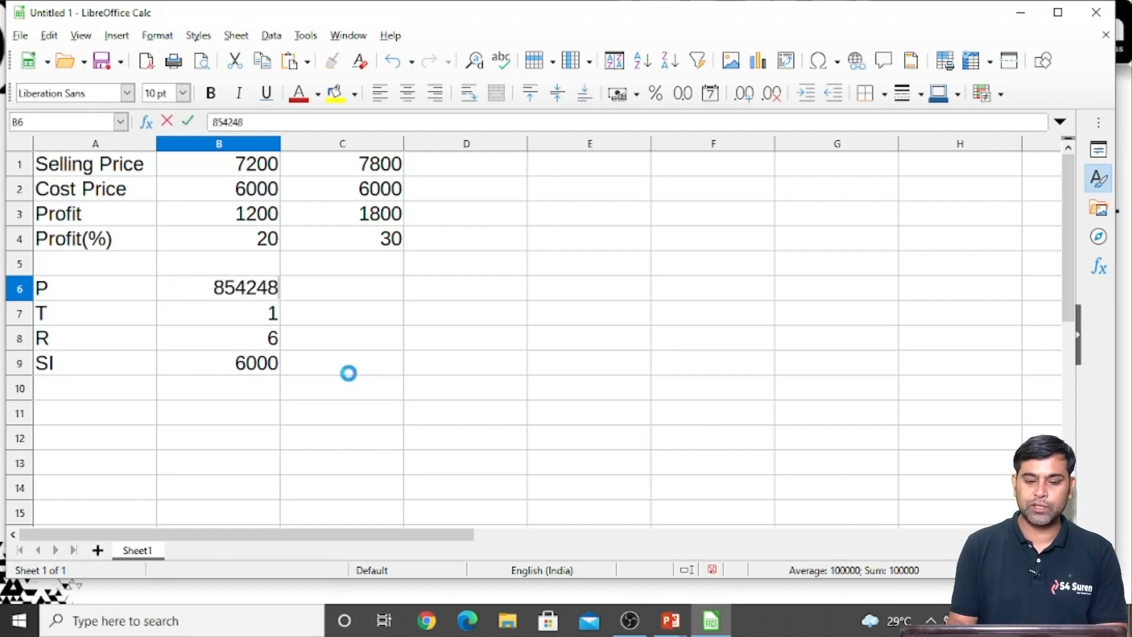
{"action": "key", "text": "Return"}
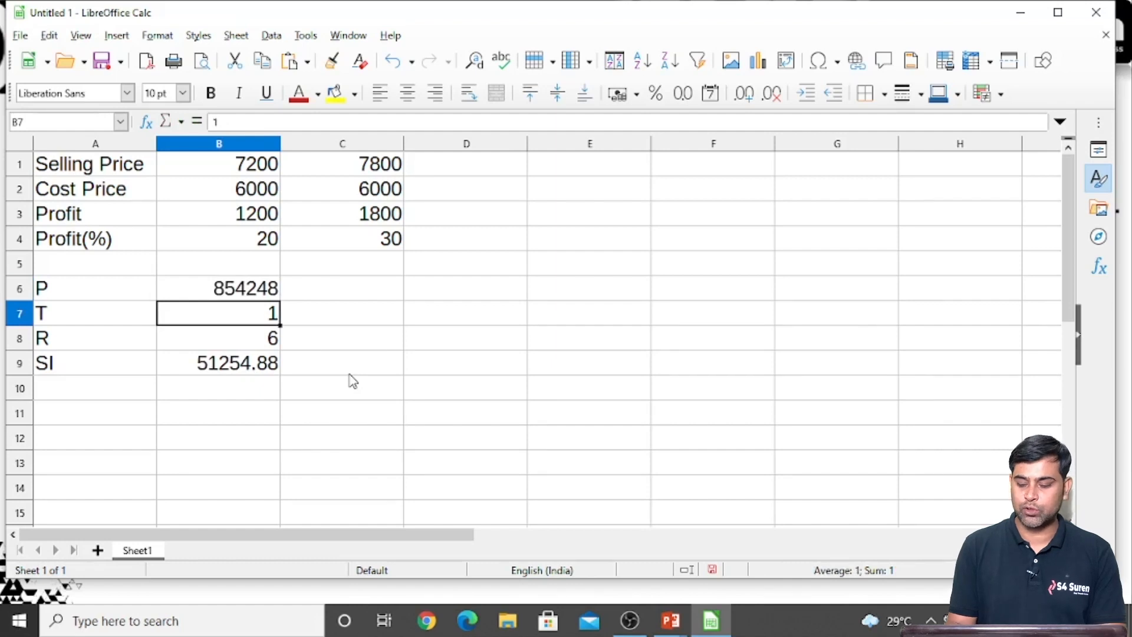
{"action": "type", "text": "1.5"}
{"action": "key", "text": "Return"}
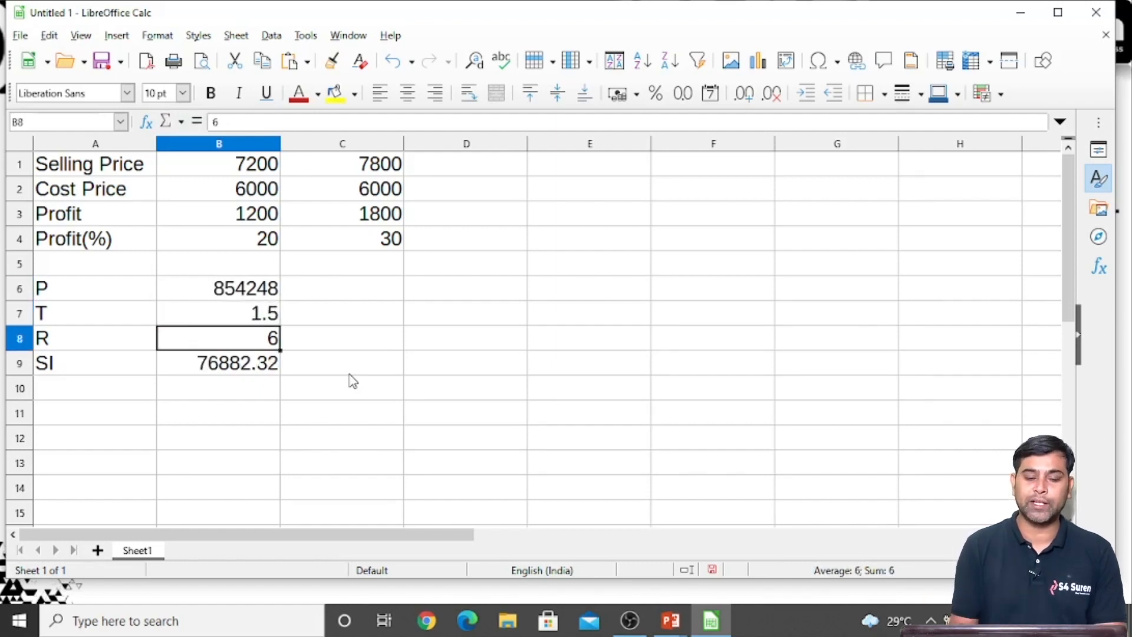
{"action": "type", "text": "7.9"}
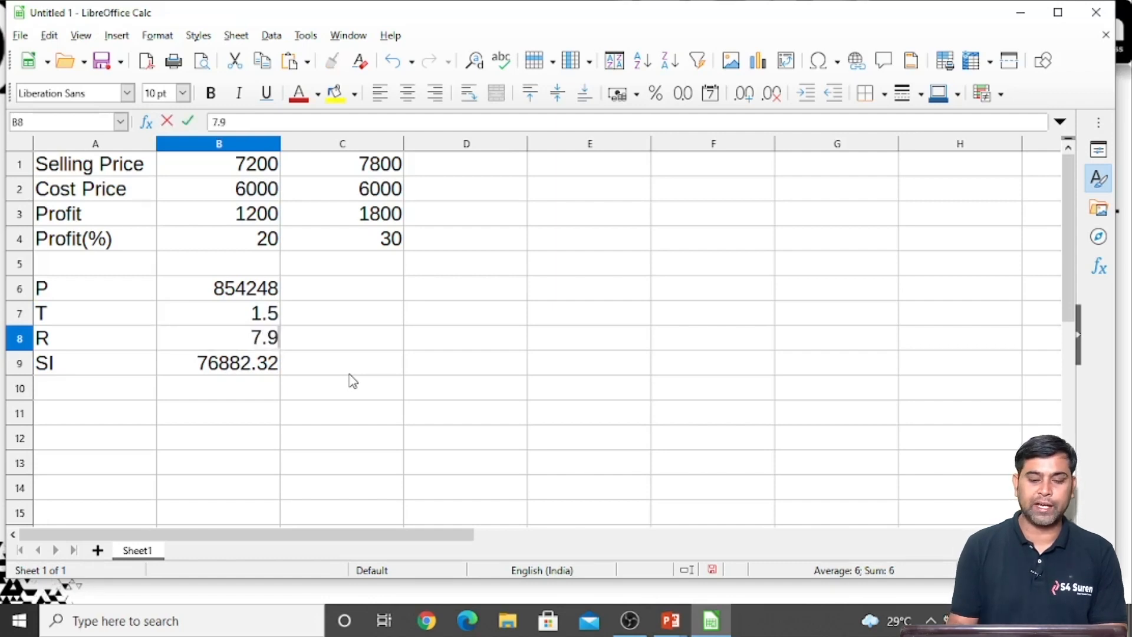
{"action": "key", "text": "Return"}
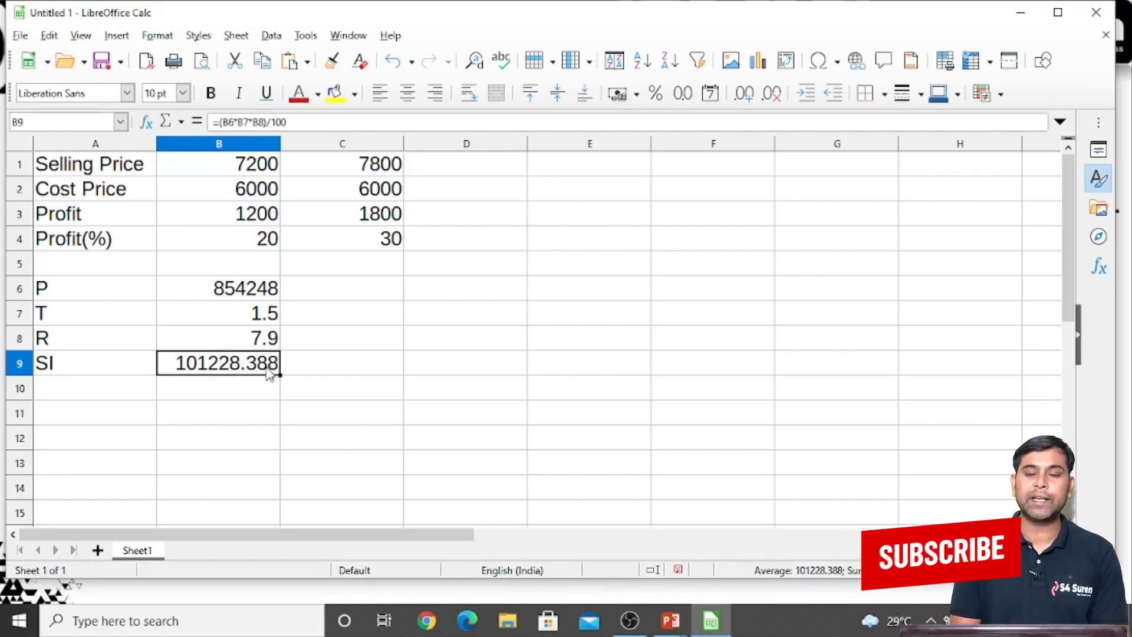
Set the rate R in cell B8 to 6 and select the SI formula cell B9
{"action": "left_click", "coordinate": [257, 335]}
{"action": "type", "text": "6"}
{"action": "key", "text": "Return"}
{"action": "left_click", "coordinate": [251, 340]}
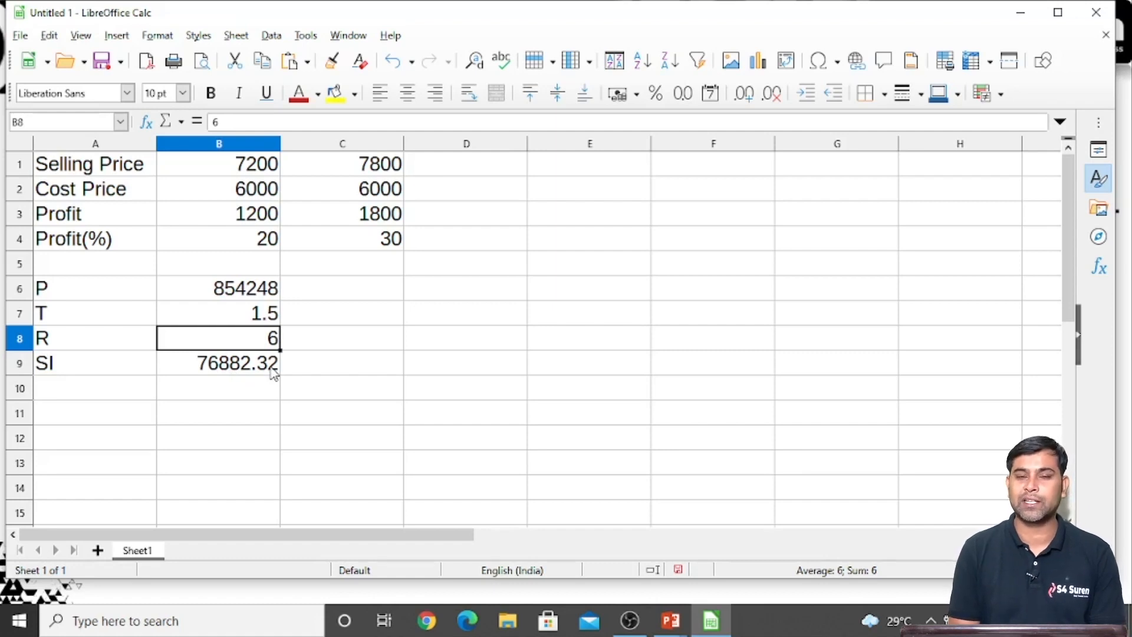
{"action": "left_click", "coordinate": [326, 369]}
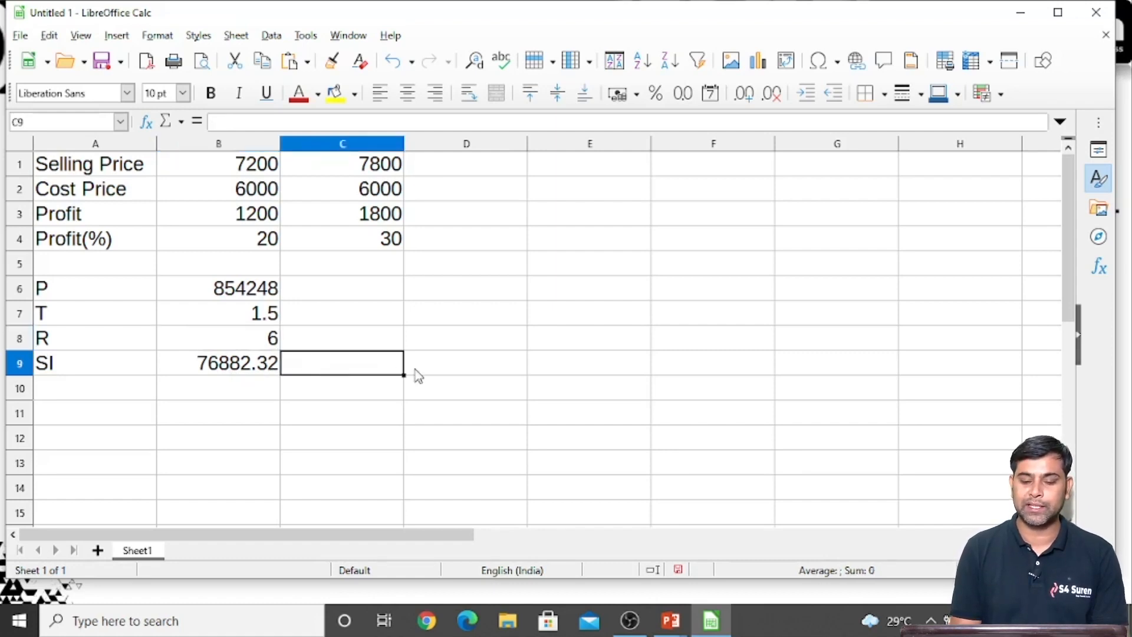
{"action": "left_click", "coordinate": [260, 367]}
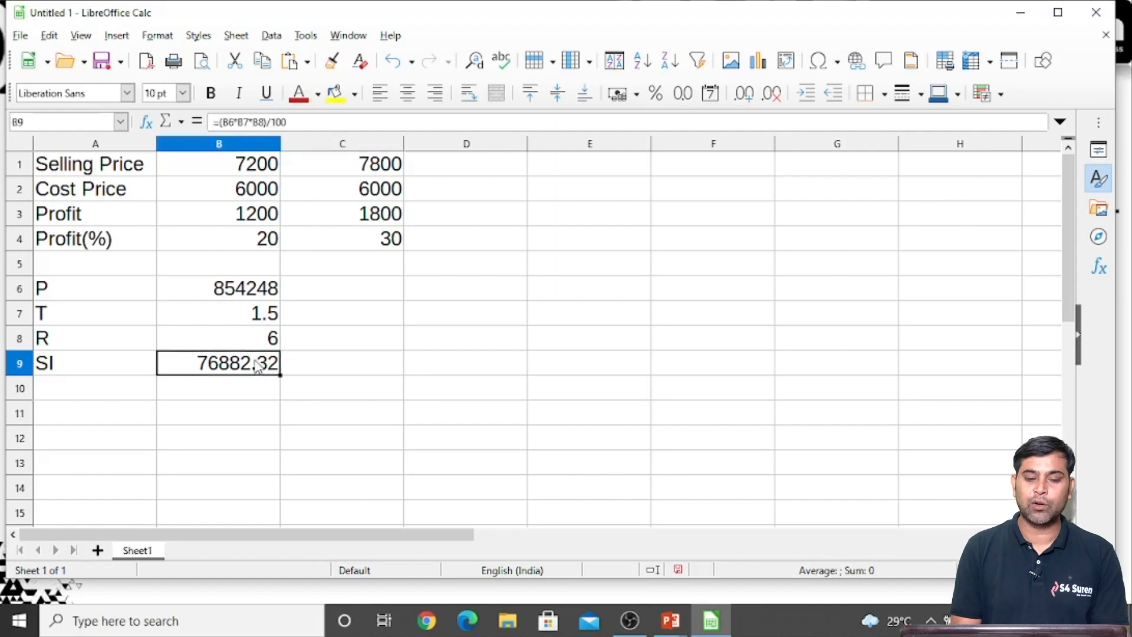
Run Goal Seek on formula cell B9 with target value 80000 and variable cell B8, and insert the result
{"action": "left_click", "coordinate": [275, 43]}
{"action": "mouse_move", "coordinate": [321, 37]}
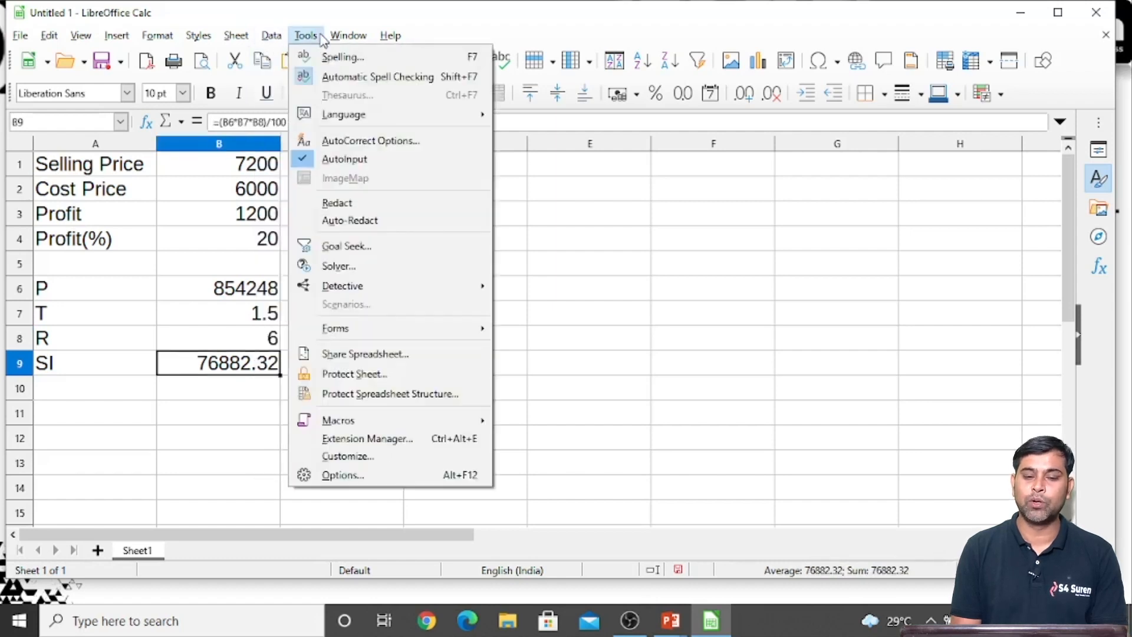
{"action": "left_click", "coordinate": [345, 247]}
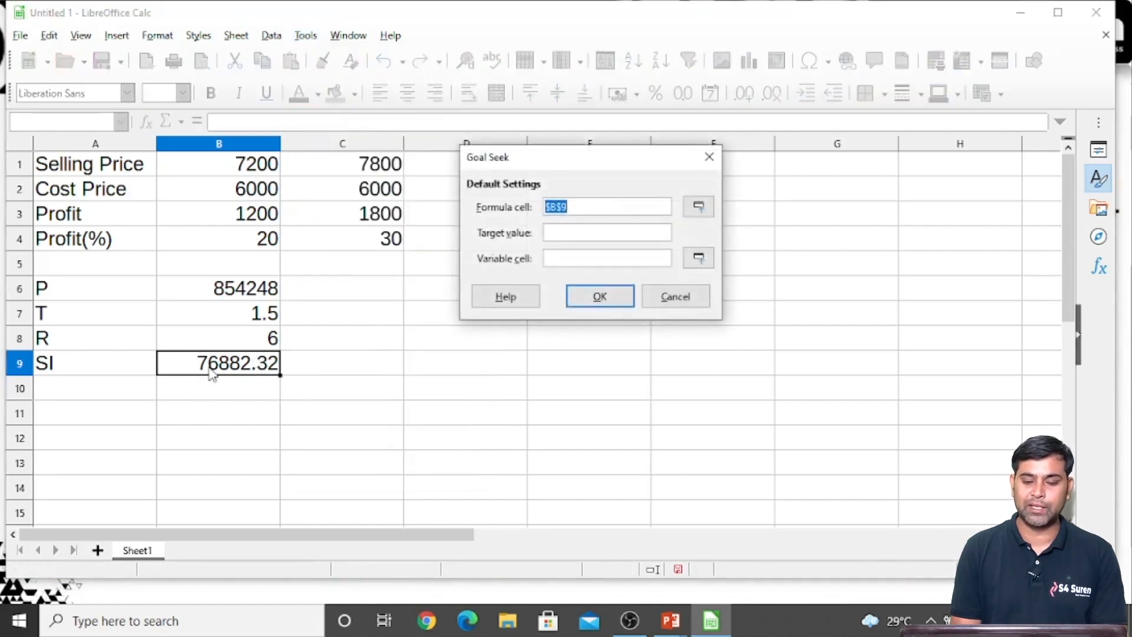
{"action": "left_click", "coordinate": [554, 232]}
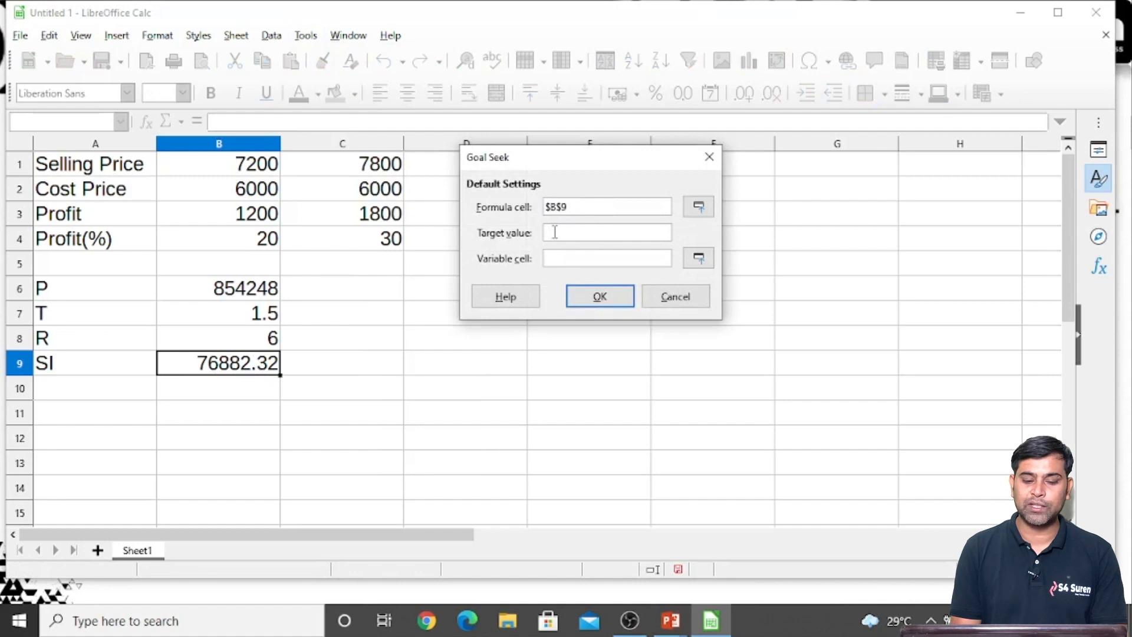
{"action": "type", "text": "80000"}
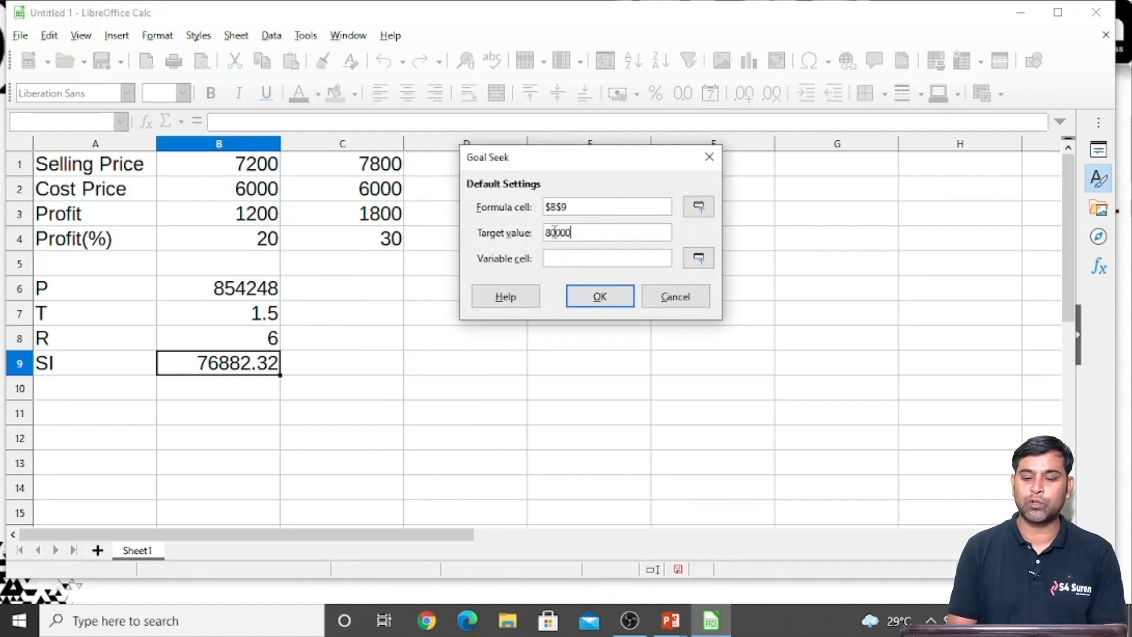
{"action": "left_click", "coordinate": [590, 258]}
{"action": "left_click", "coordinate": [242, 338]}
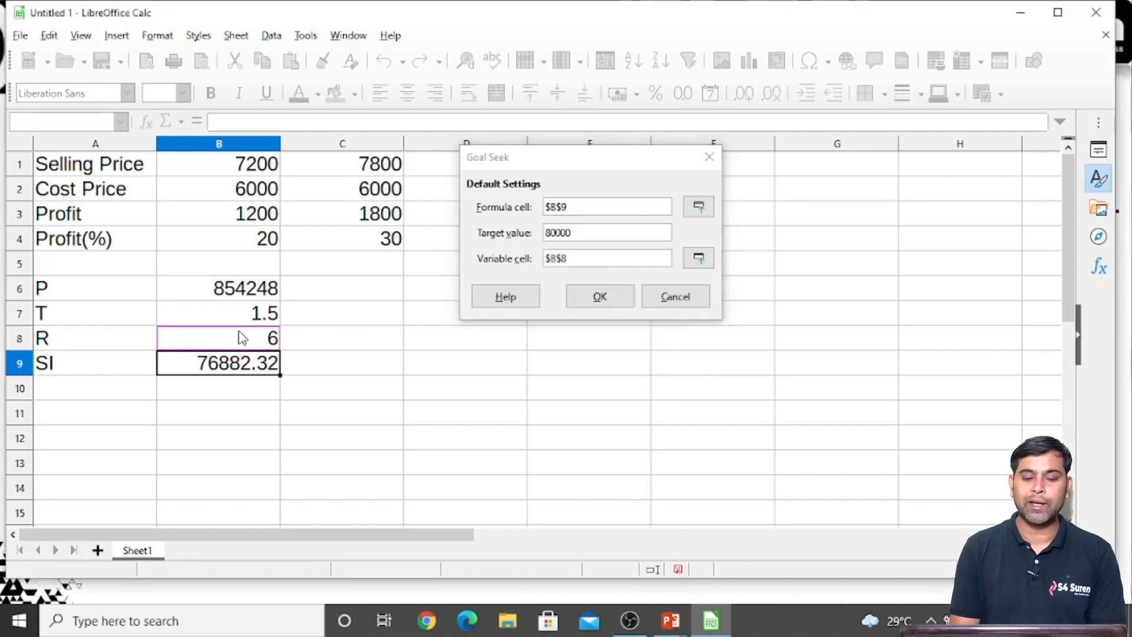
{"action": "left_click", "coordinate": [596, 297]}
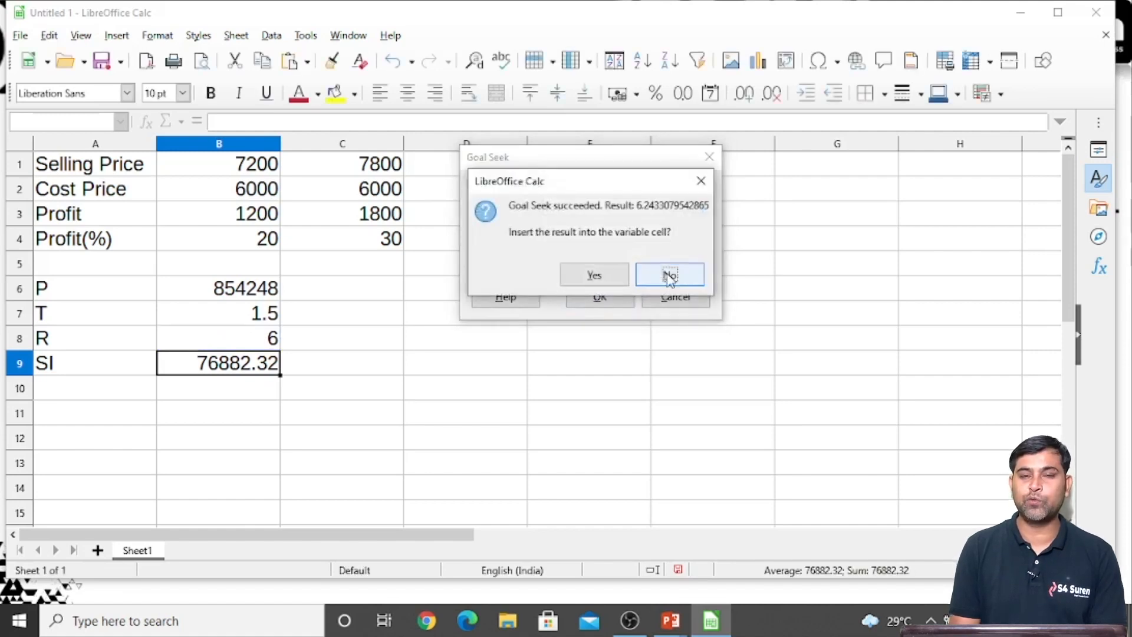
{"action": "left_click", "coordinate": [595, 278]}
Copy the solved simple interest values in B6 to B9 and undo the Goal Seek change to R
{"action": "left_click_drag", "start_coordinate": [265, 288], "coordinate": [266, 376]}
{"action": "key", "text": "ctrl+c"}
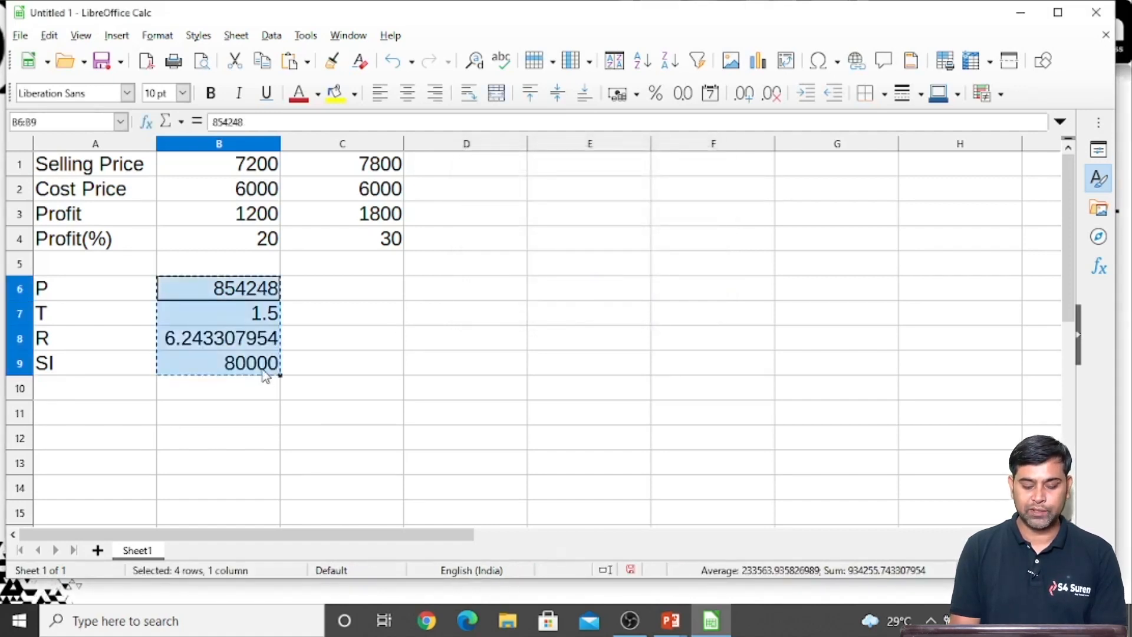
{"action": "left_click", "coordinate": [396, 374]}
{"action": "key", "text": "ctrl+z"}
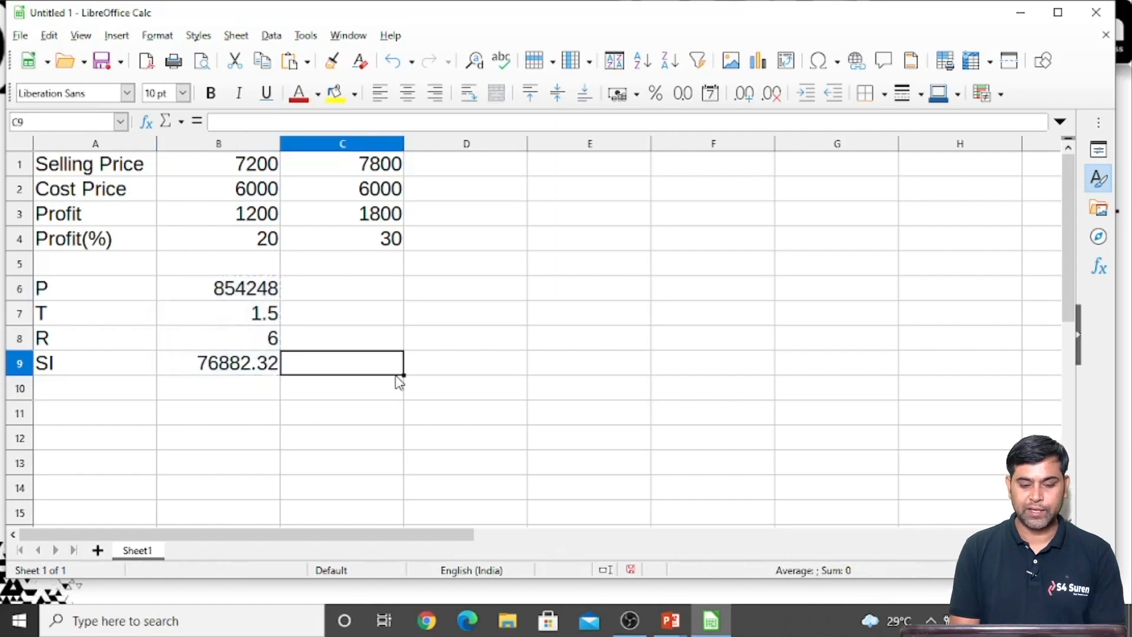
Paste the copied simple interest values into column C starting at cell C6
{"action": "left_click", "coordinate": [348, 295]}
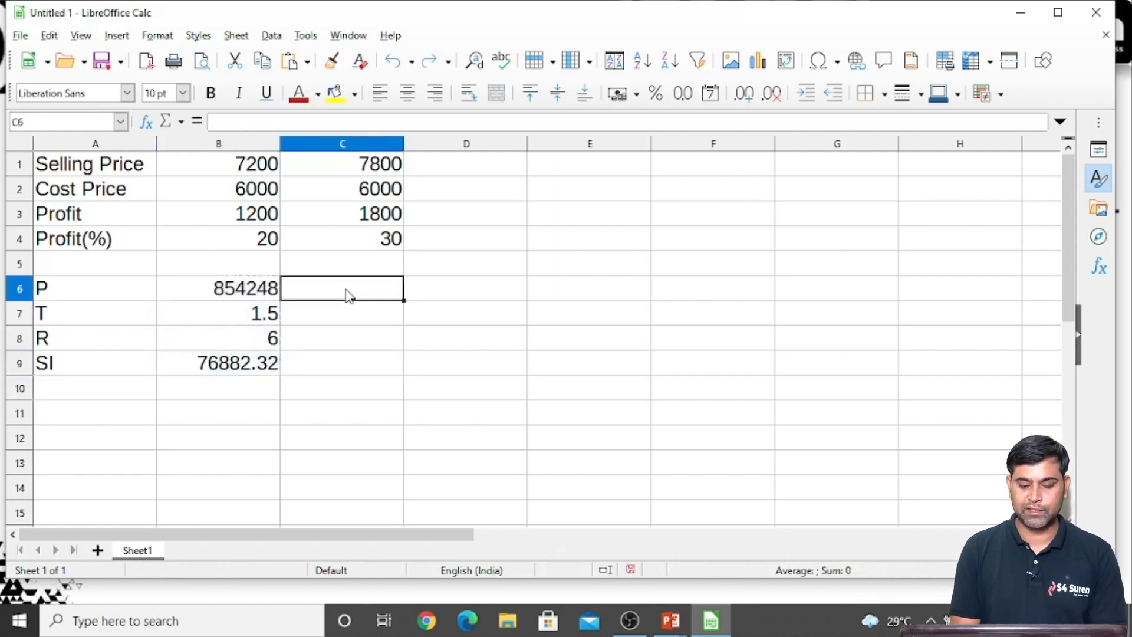
{"action": "key", "text": "ctrl+v"}
{"action": "left_click", "coordinate": [473, 321]}
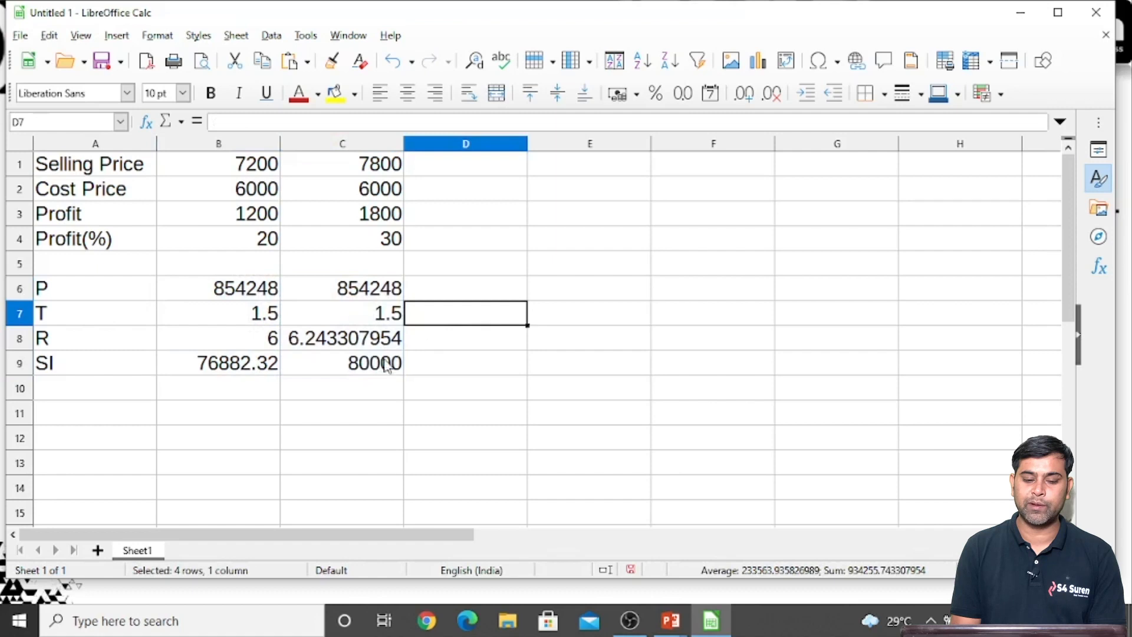
Compare the rate R and the SI formula cells in columns B and C, rows 8 and 9
{"action": "left_click", "coordinate": [251, 348]}
{"action": "key", "text": "Down"}
{"action": "key", "text": "Up"}
{"action": "key", "text": "Right"}
{"action": "key", "text": "Down"}
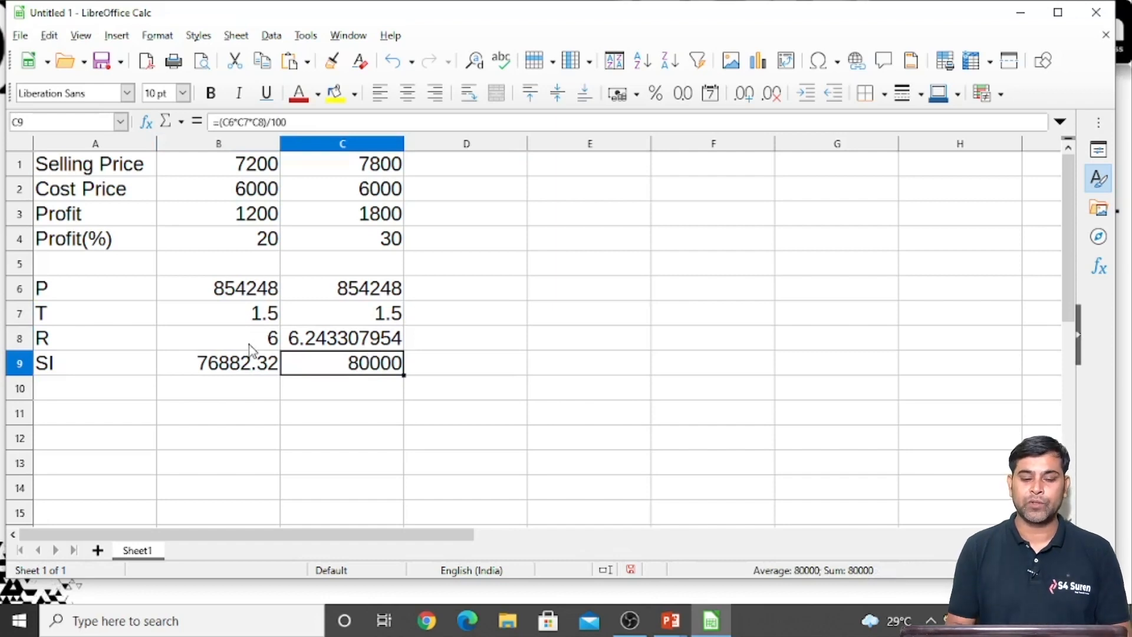
{"action": "key", "text": "Up"}
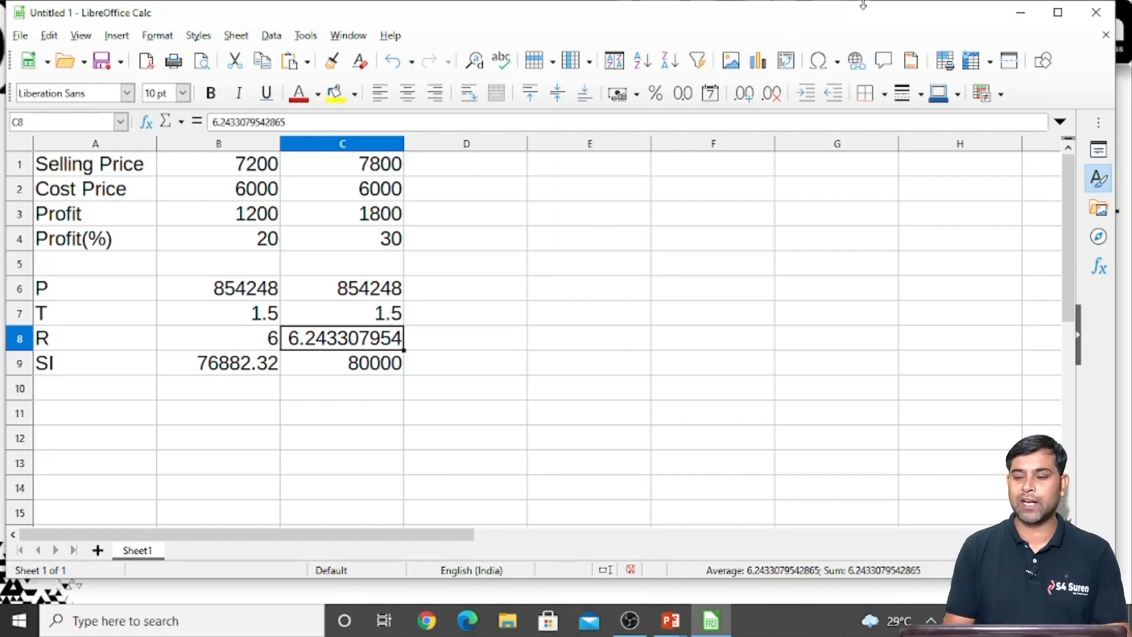
Close the untitled spreadsheet
{"action": "left_click", "coordinate": [1095, 15]}
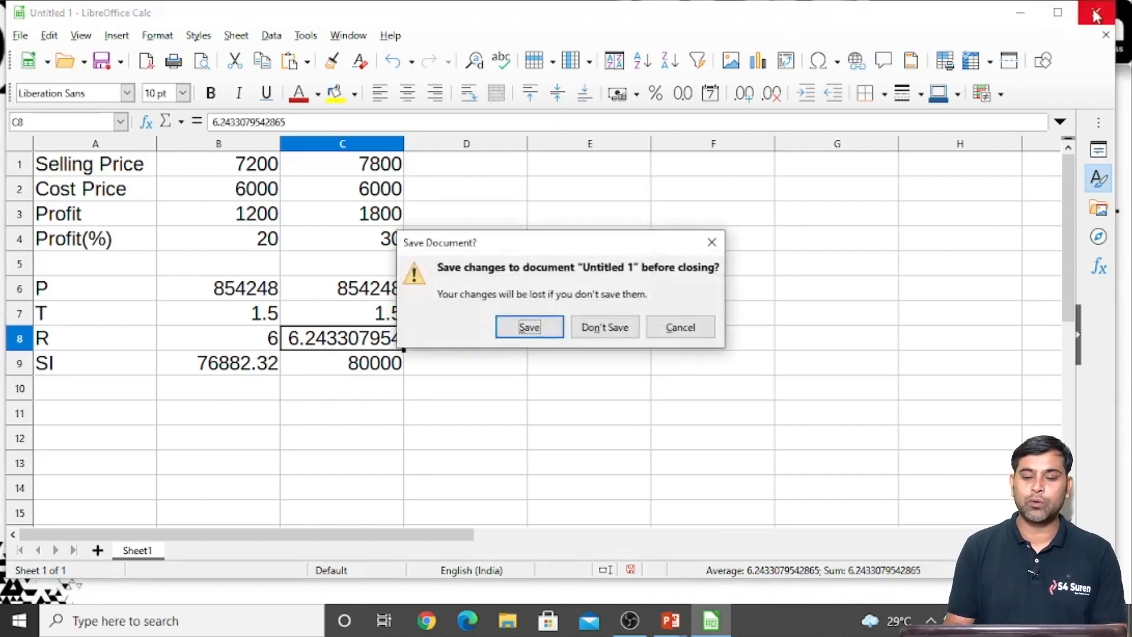